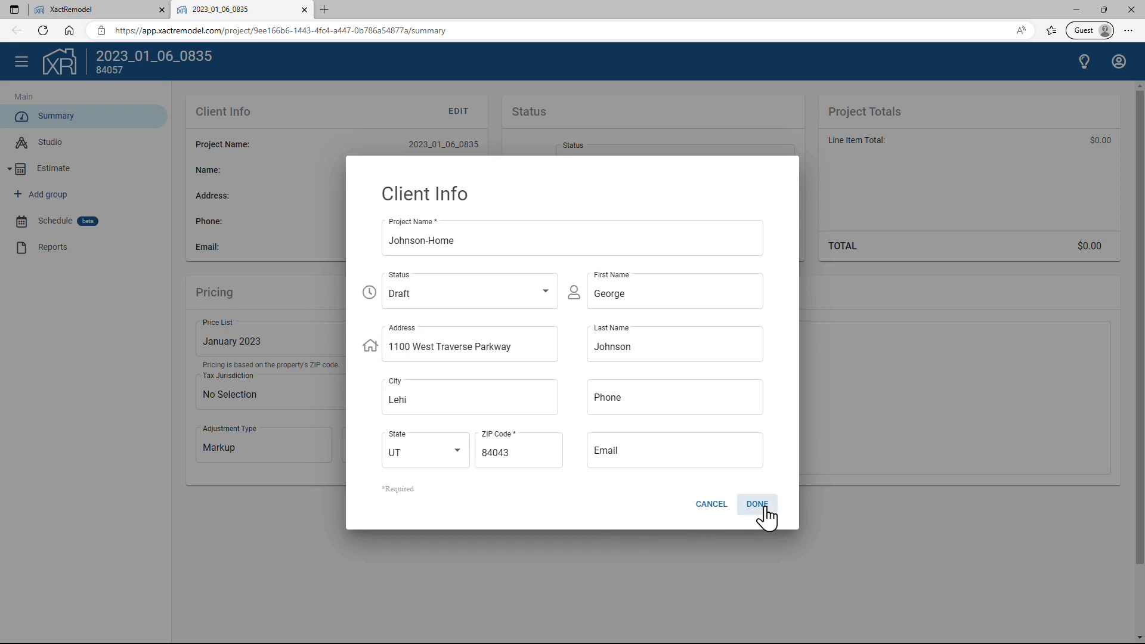
# - Save the client info and set the project pricing to the 8.75% tax jurisdiction with a markup of 22 percent
pyautogui.click(759, 510)
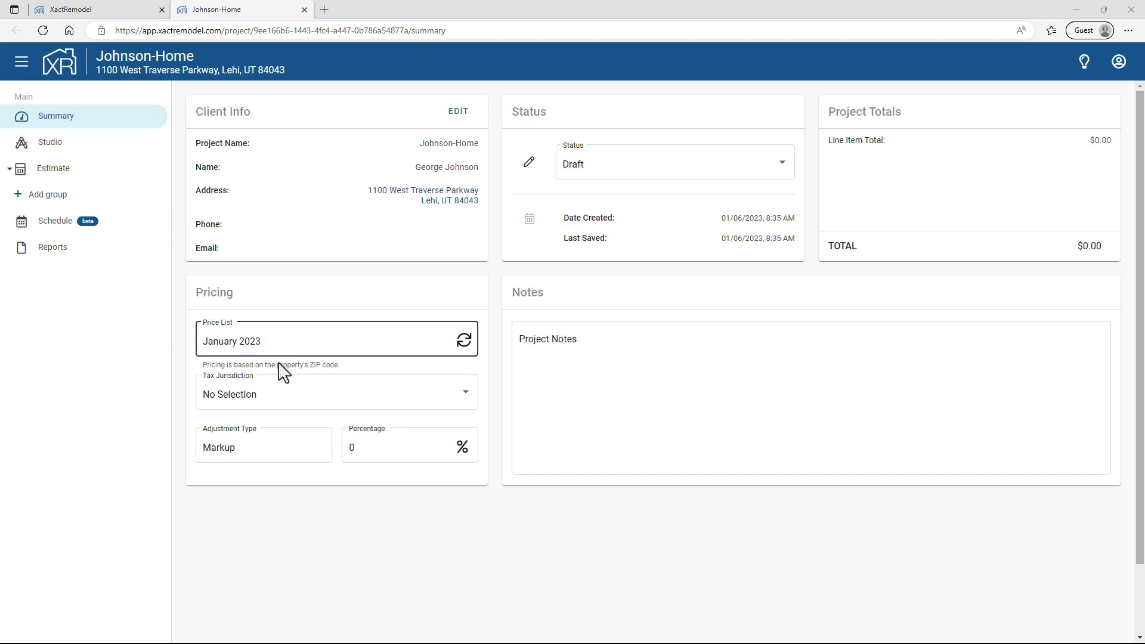
pyautogui.click(291, 399)
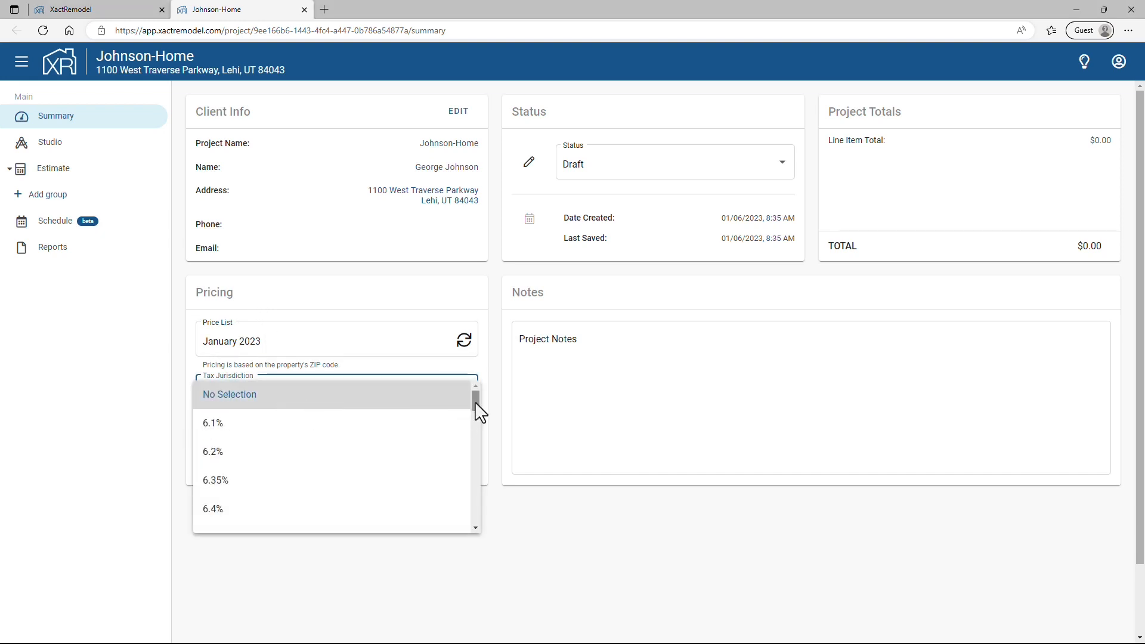
pyautogui.moveTo(476, 403); pyautogui.dragTo(481, 527)
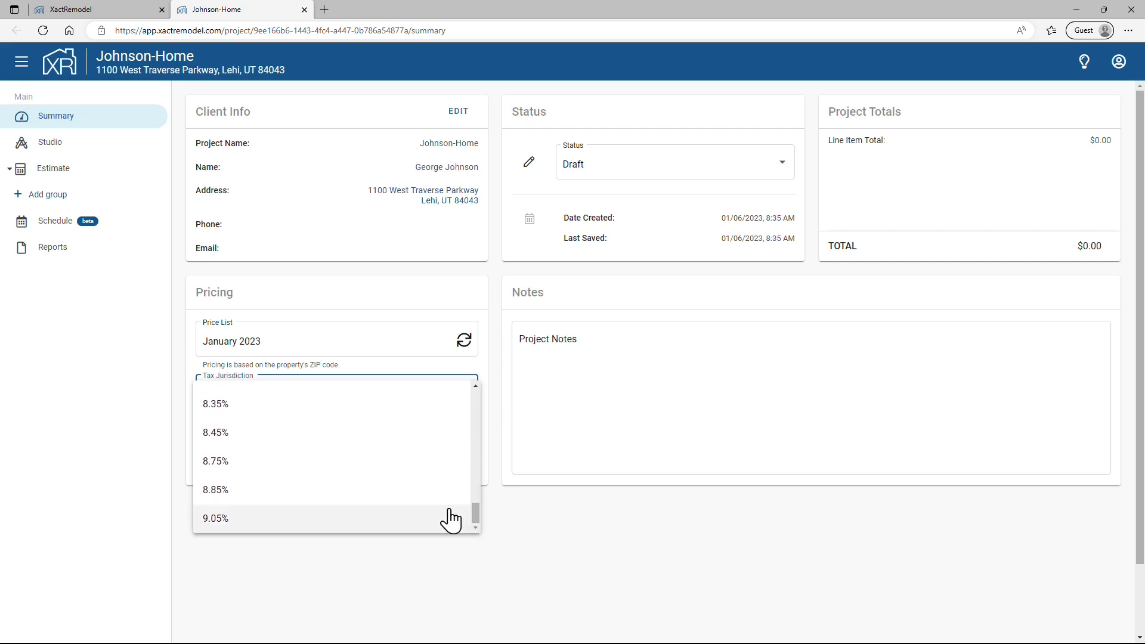
pyautogui.click(421, 471)
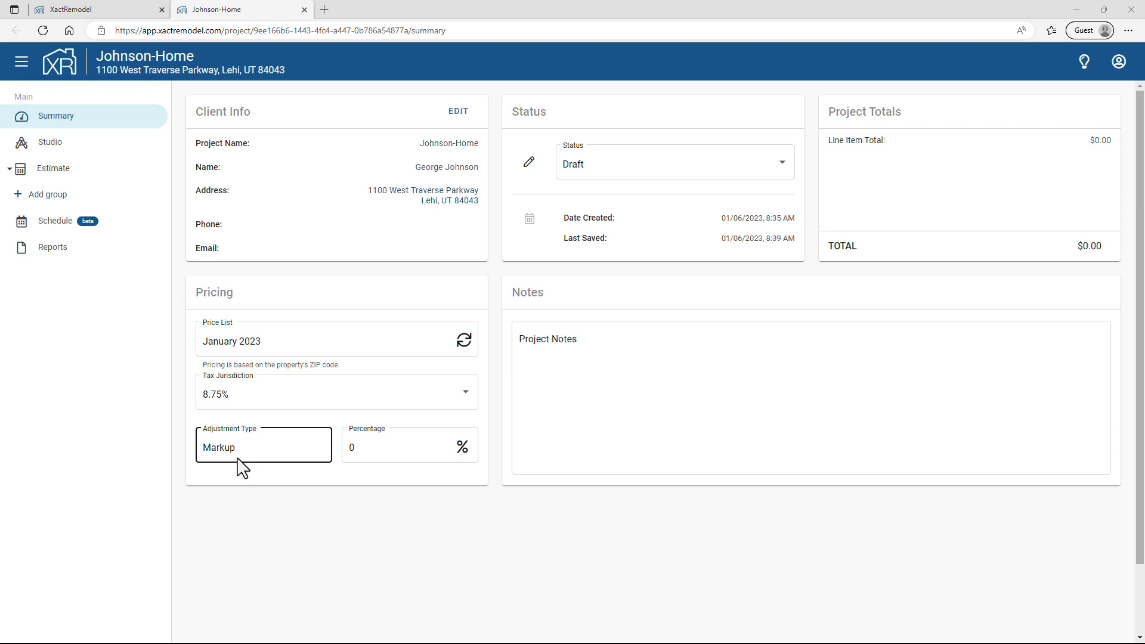
pyautogui.click(376, 446)
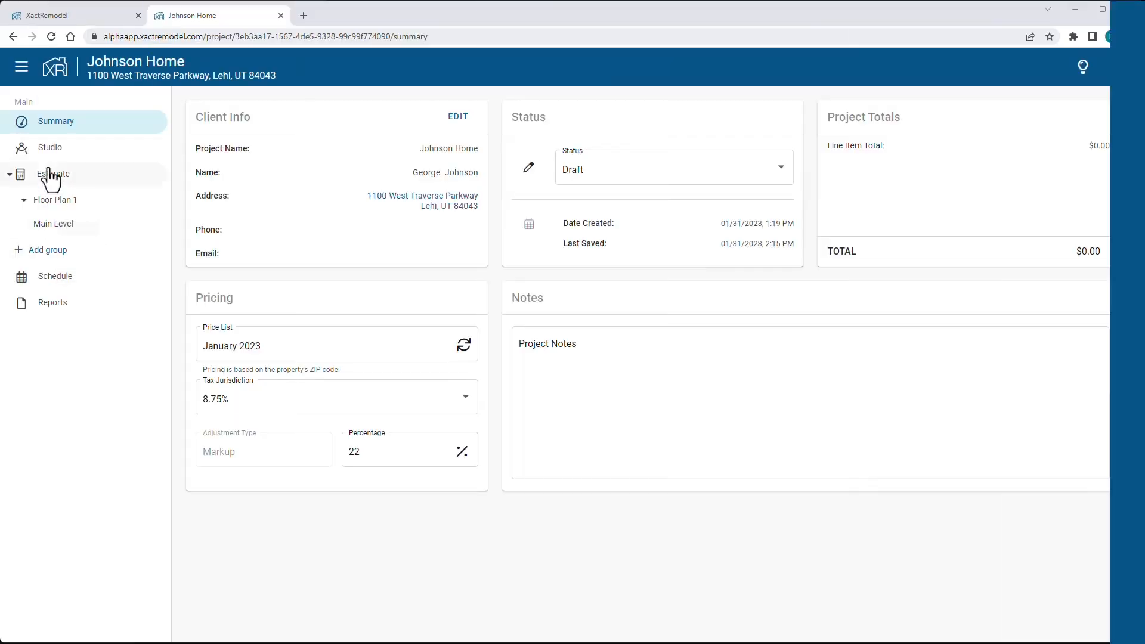
# - Open the project's Studio with the navigation collapsed and sketch a rectangular room, about 15' 8" by 14' 7" inside
pyautogui.click(49, 155)
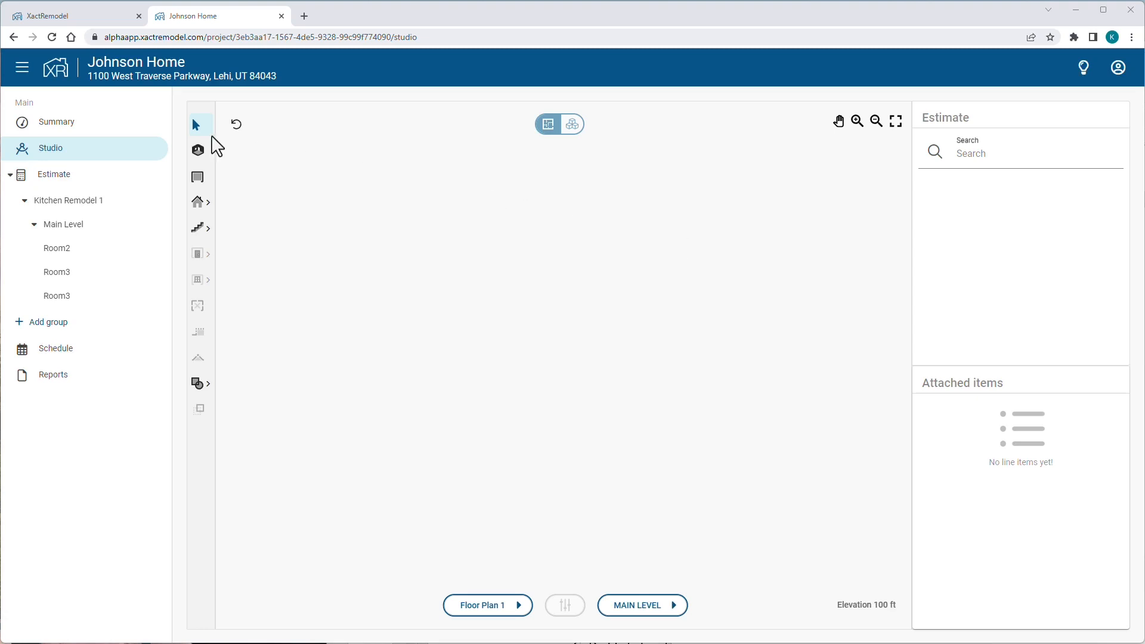
pyautogui.click(27, 72)
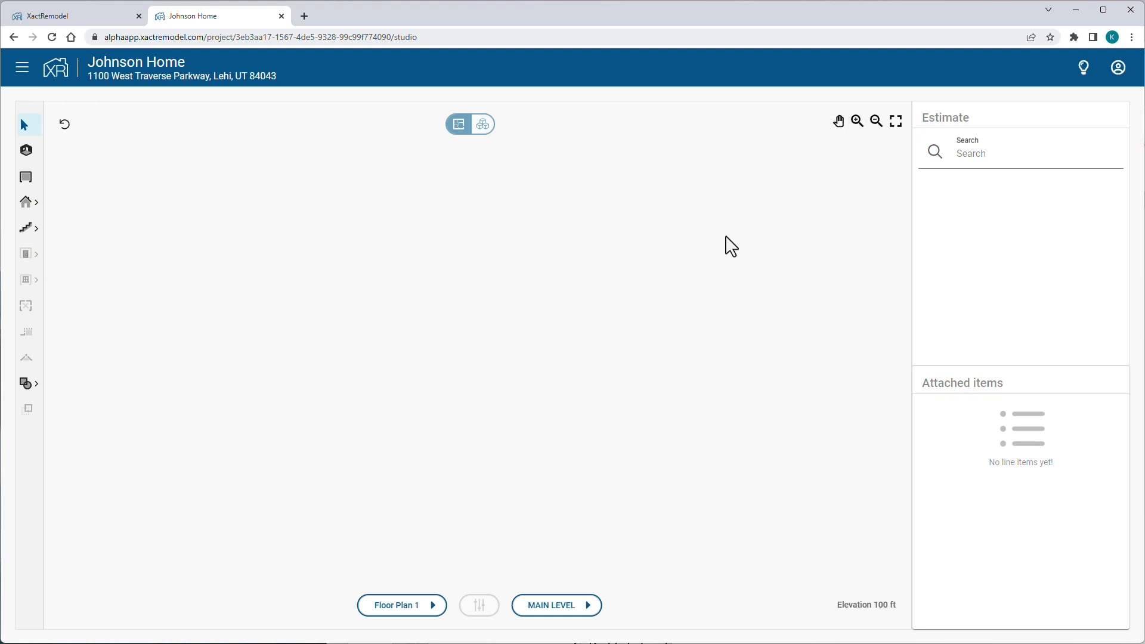
pyautogui.click(26, 150)
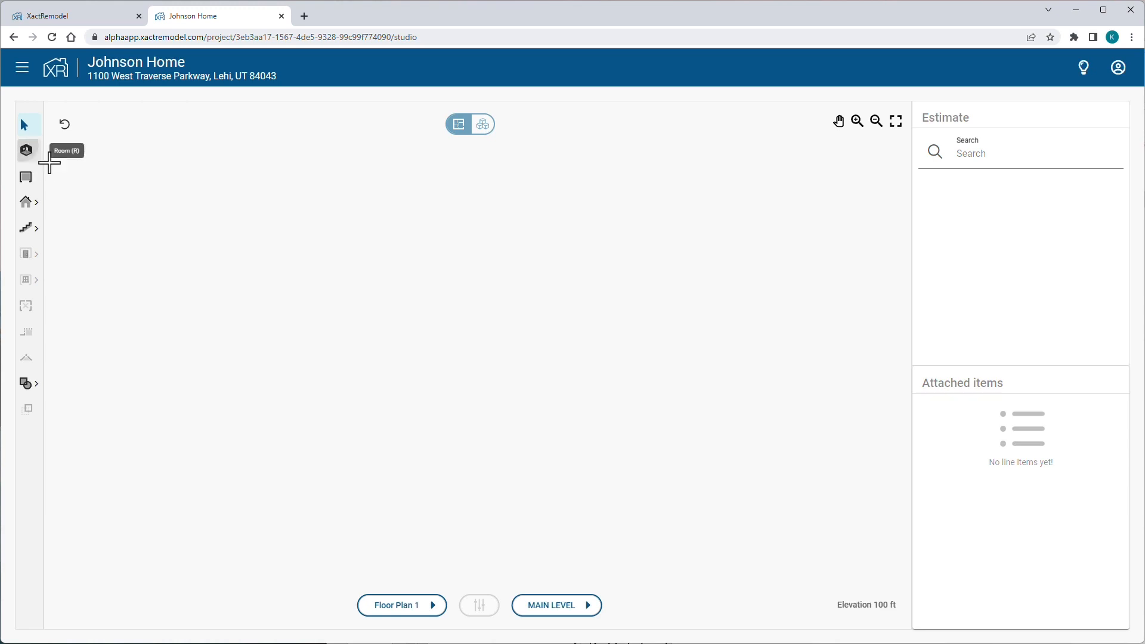
pyautogui.click(169, 176)
pyautogui.moveTo(481, 401); pyautogui.dragTo(495, 480)
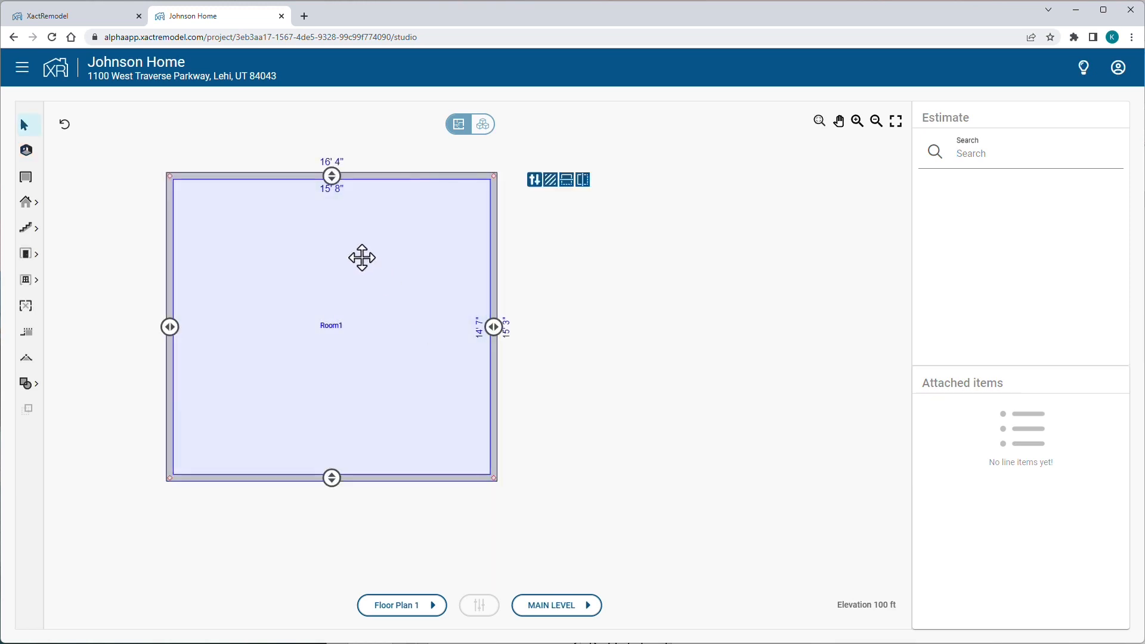
# - Set the room's interior dimensions to 16' 4" wide and 14' 8" deep
pyautogui.click(327, 191)
pyautogui.click(308, 193)
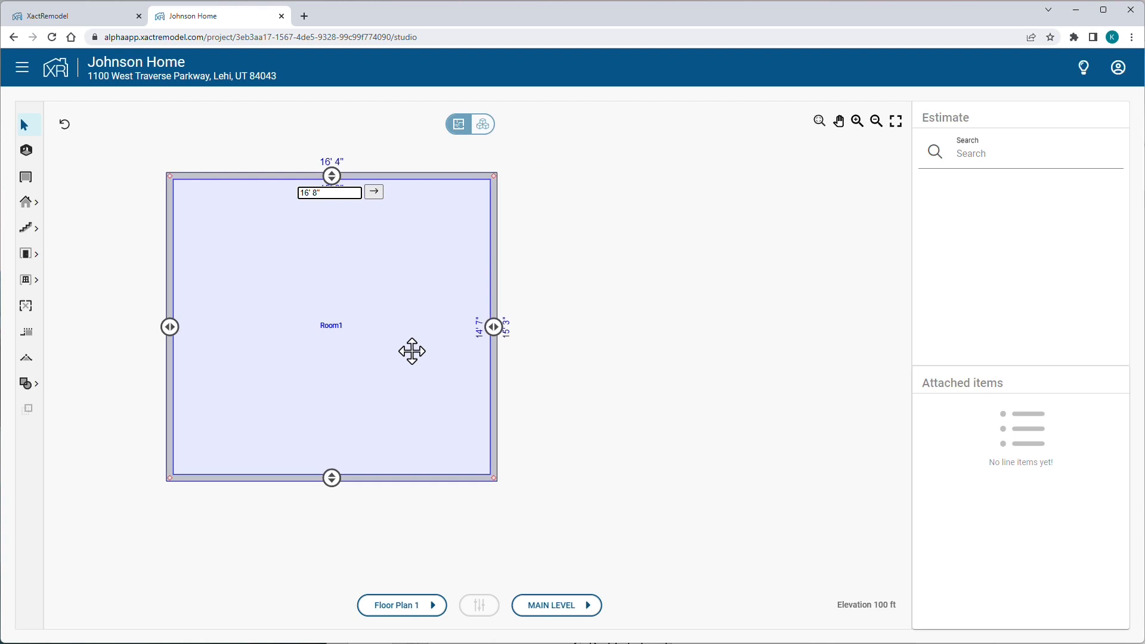
pyautogui.write("16' 4")
pyautogui.press('Return')
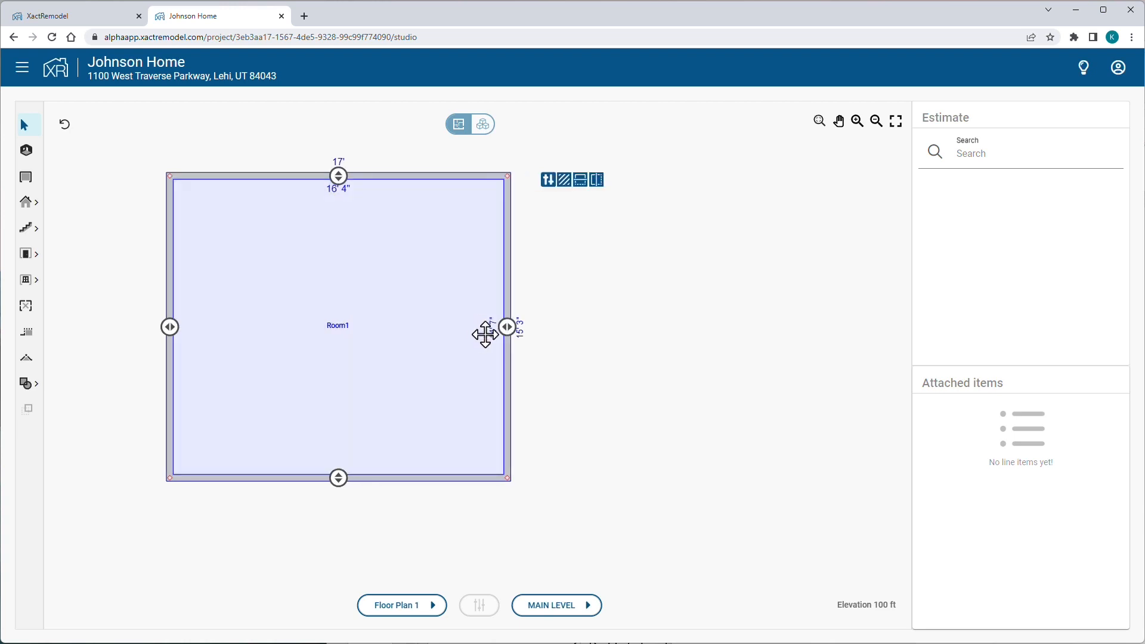
pyautogui.click(493, 331)
pyautogui.click(493, 331)
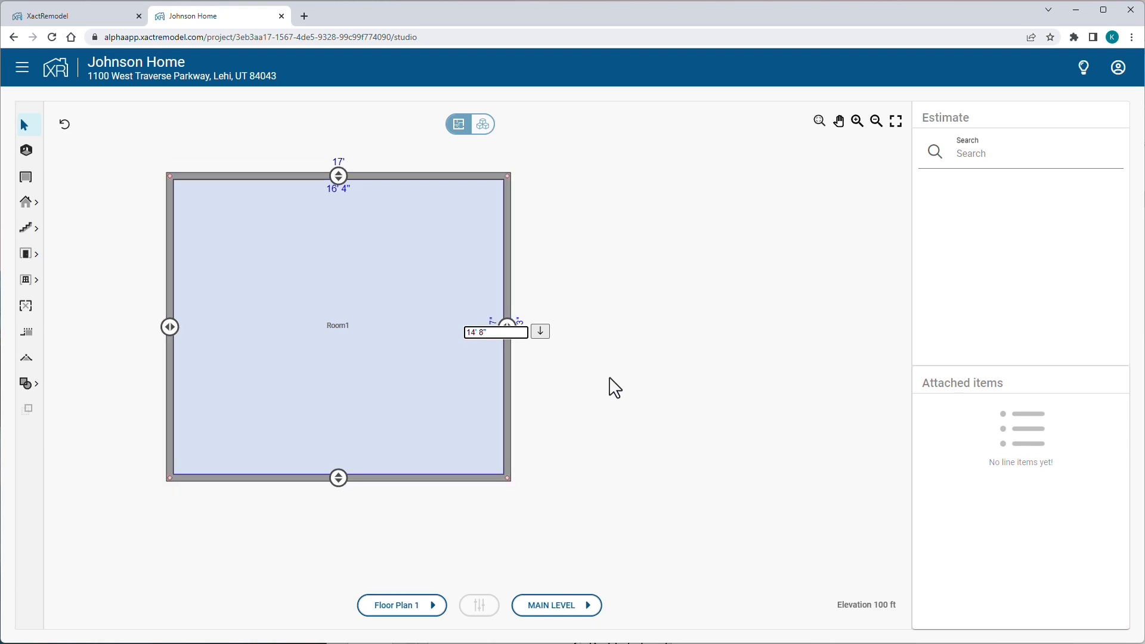
pyautogui.press('Return')
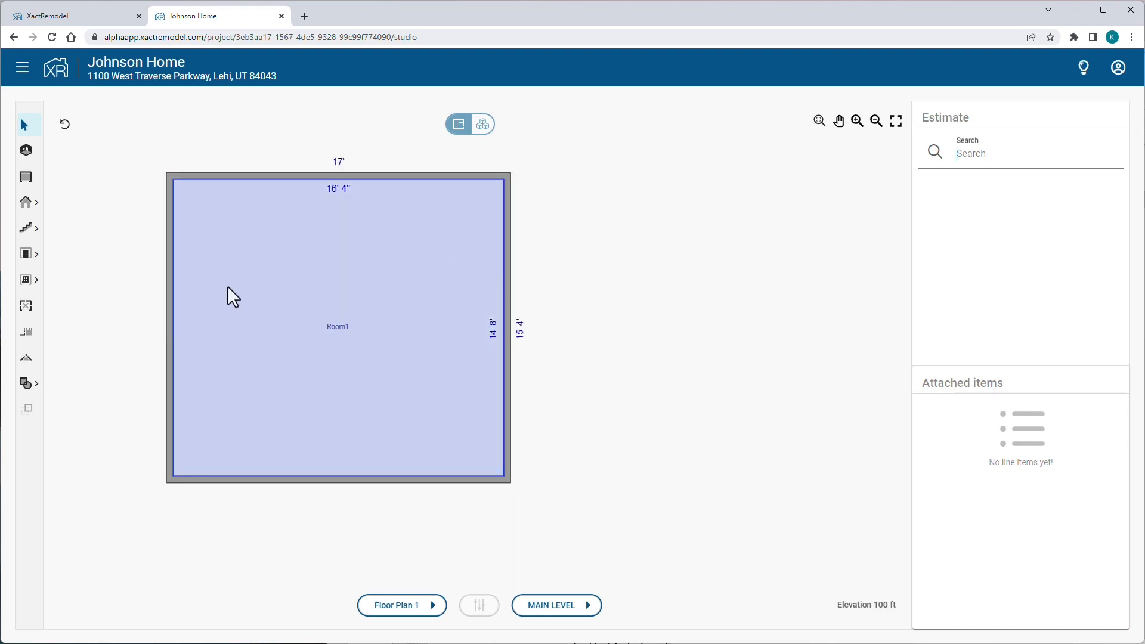
# - Break the right wall about 4' 5" below its upper corner, extend that segment about 3' 6" outward, and close the extension off as a separate room
pyautogui.click(24, 335)
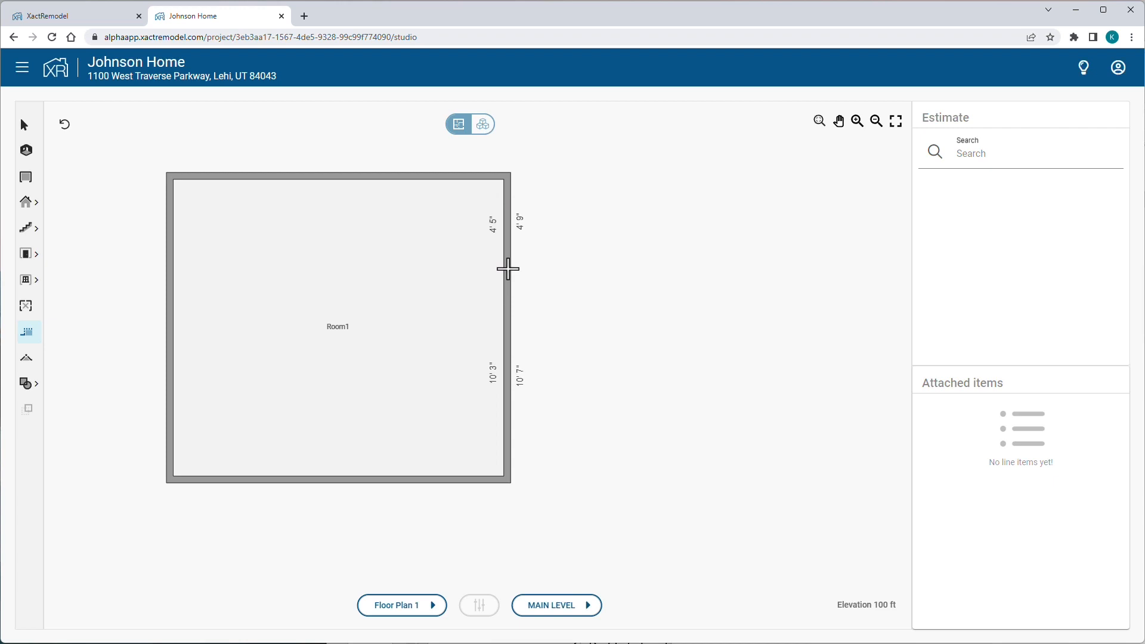
pyautogui.click(507, 267)
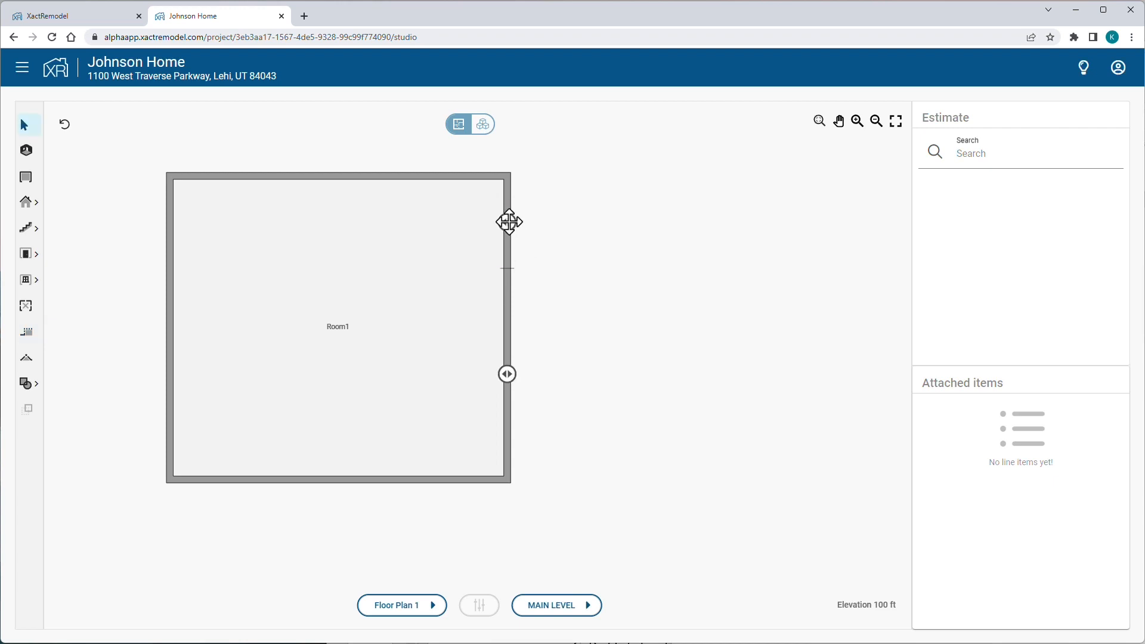
pyautogui.moveTo(509, 222); pyautogui.dragTo(583, 230)
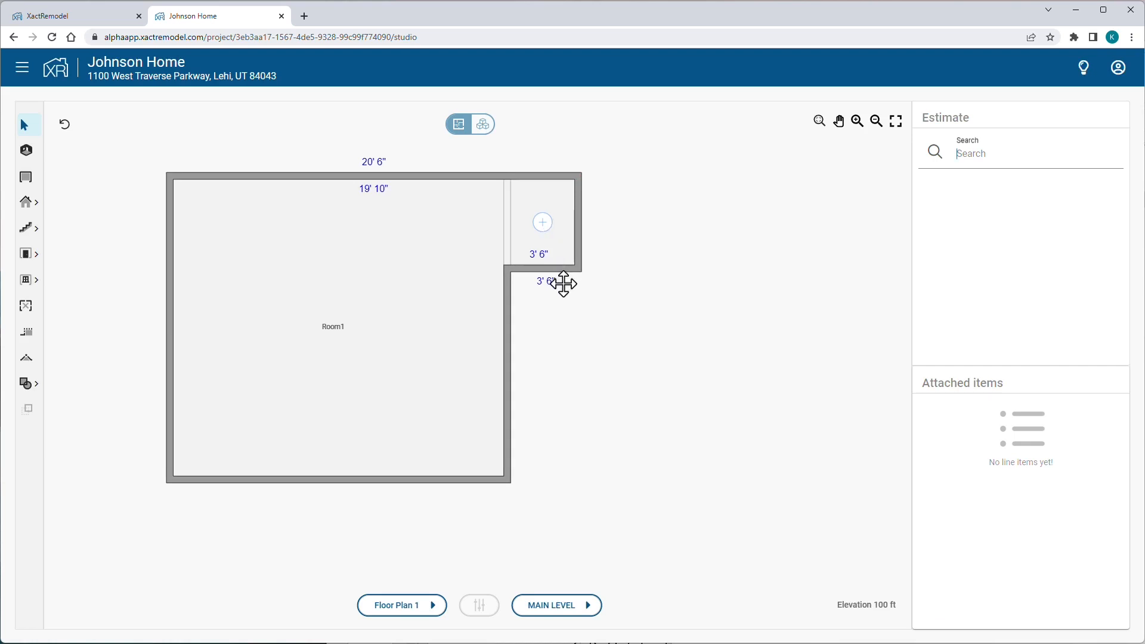
pyautogui.click(543, 223)
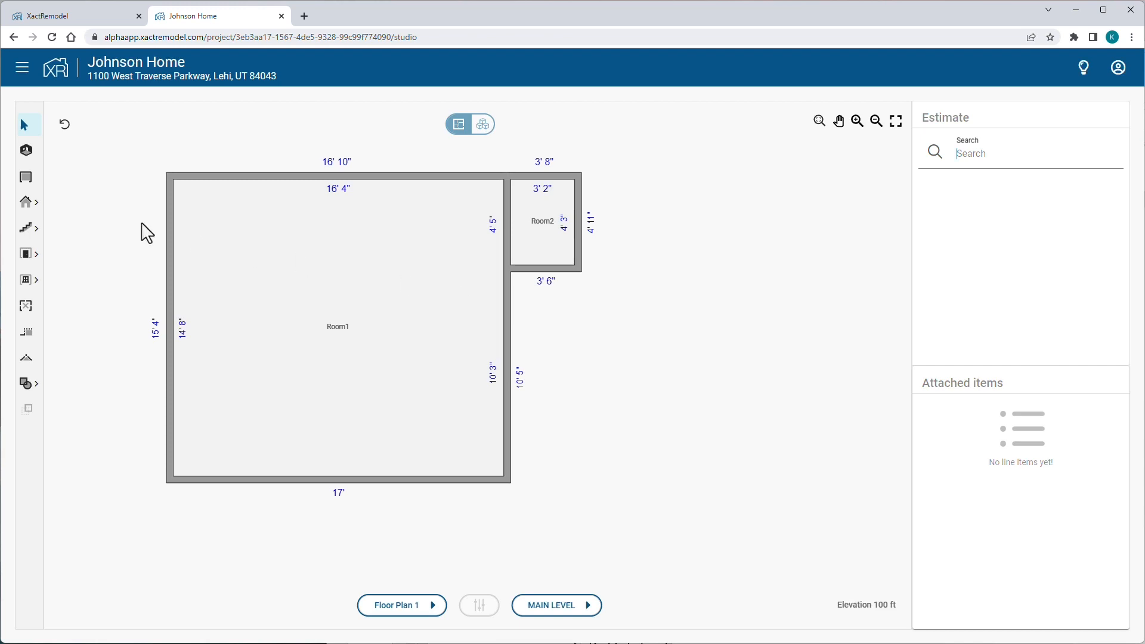
# - Enclose the lower-left corner with interior walls: about 3' 1" horizontal, about 3' 1" diagonal at 135°, and about 3' 3" down to the lower wall
pyautogui.click(25, 177)
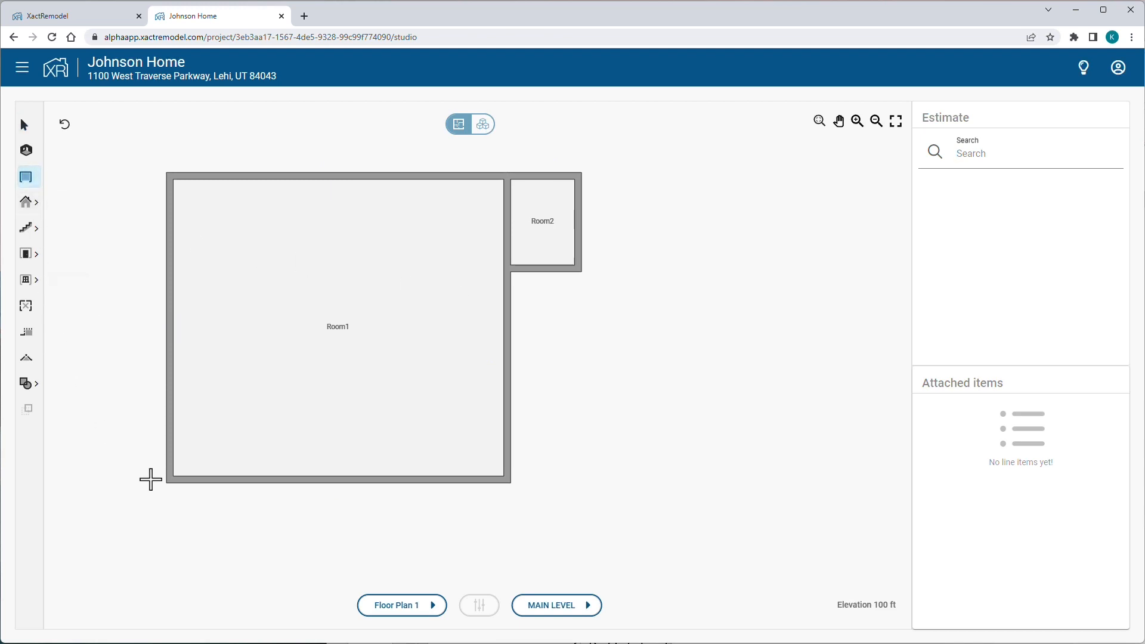
pyautogui.click(170, 368)
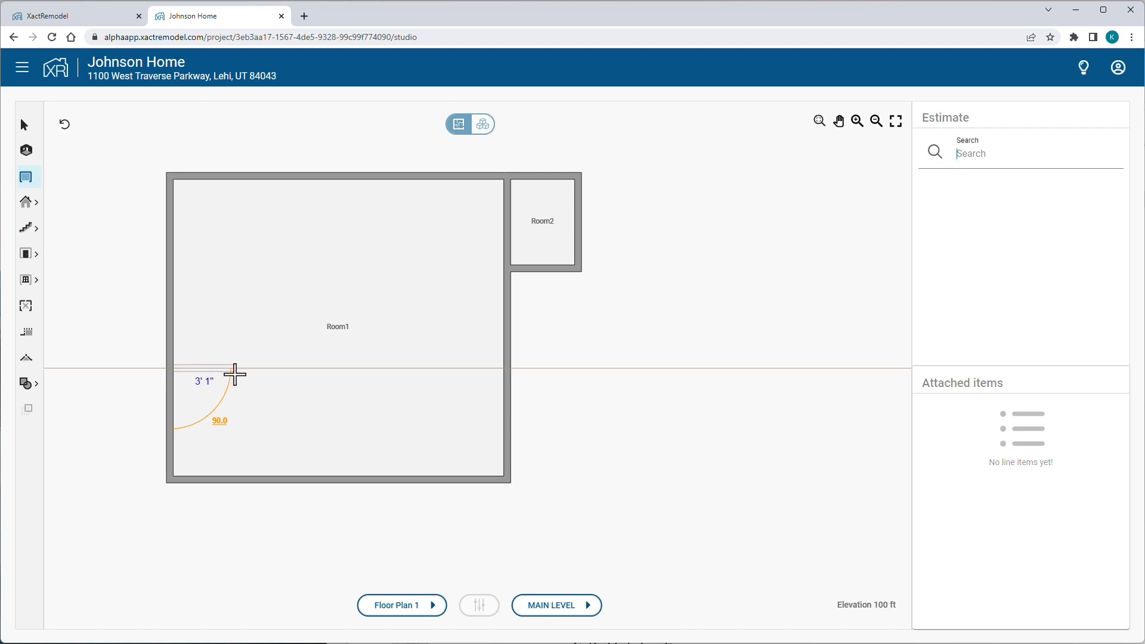
pyautogui.click(237, 372)
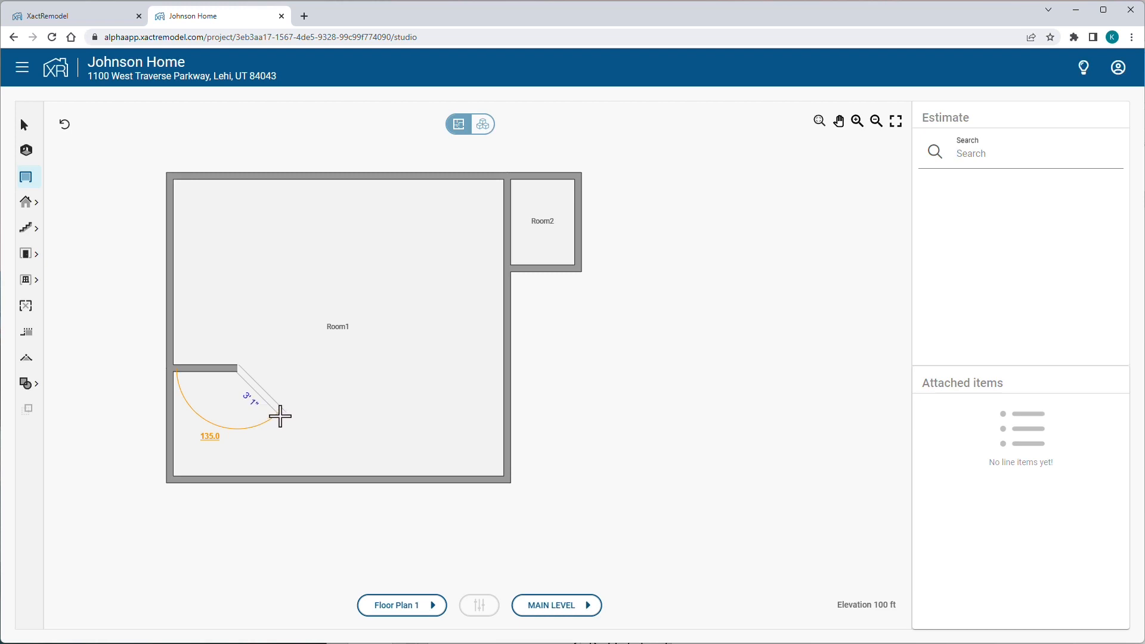
pyautogui.click(281, 415)
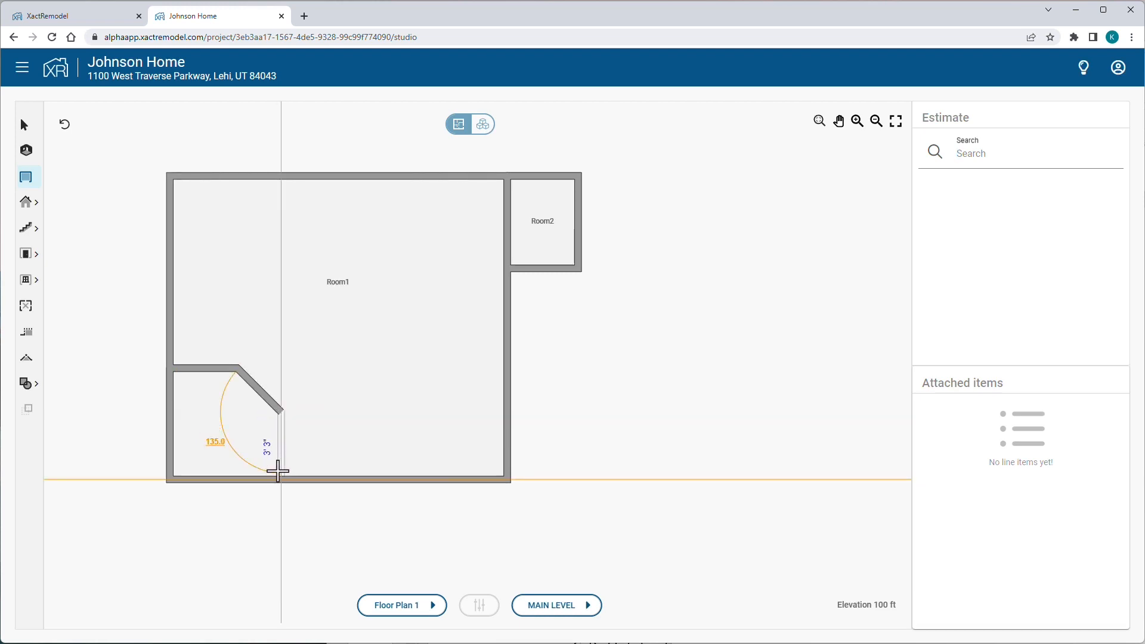
pyautogui.click(277, 471)
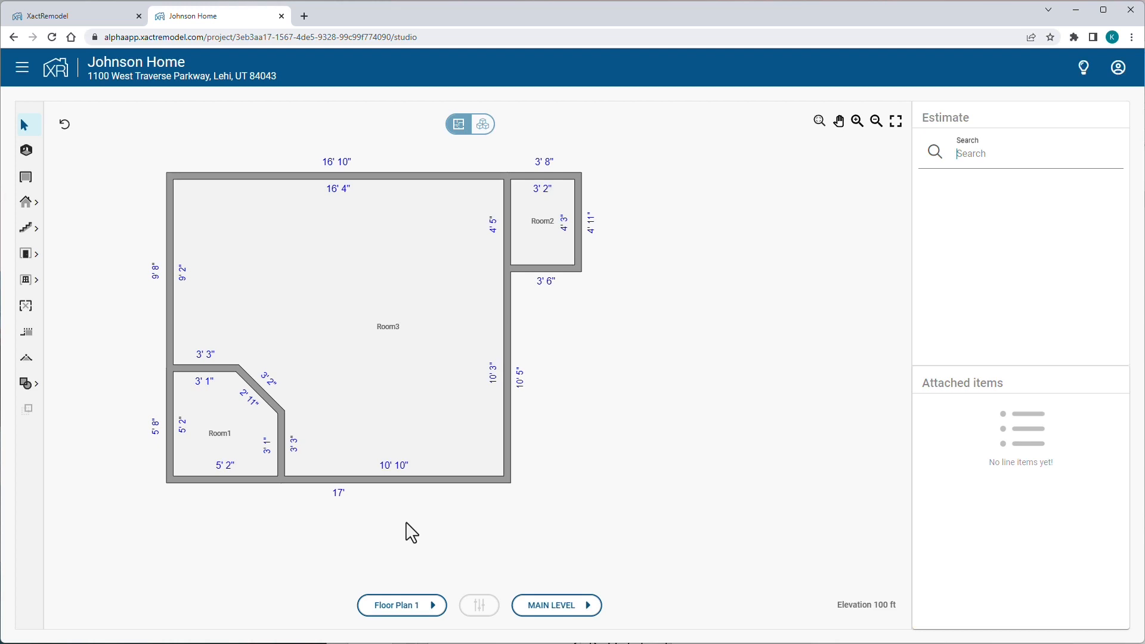
pyautogui.click(26, 178)
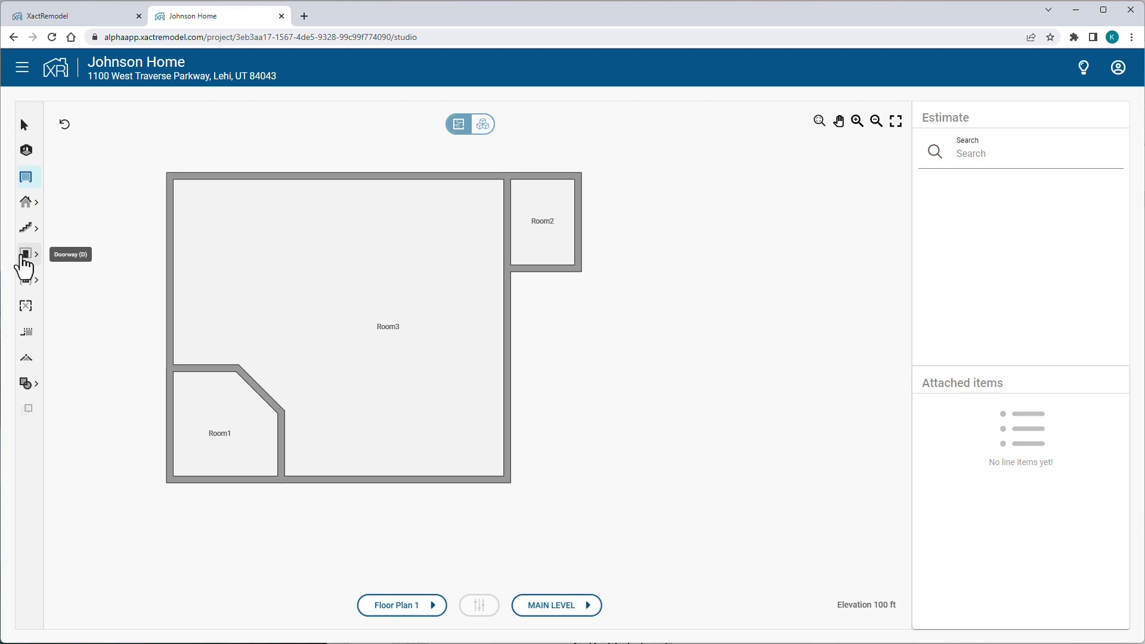
# - Place a standard door about 3' wide in Room3's upper wall, 1' from its right corner, and flip the door's hinge side
pyautogui.click(25, 256)
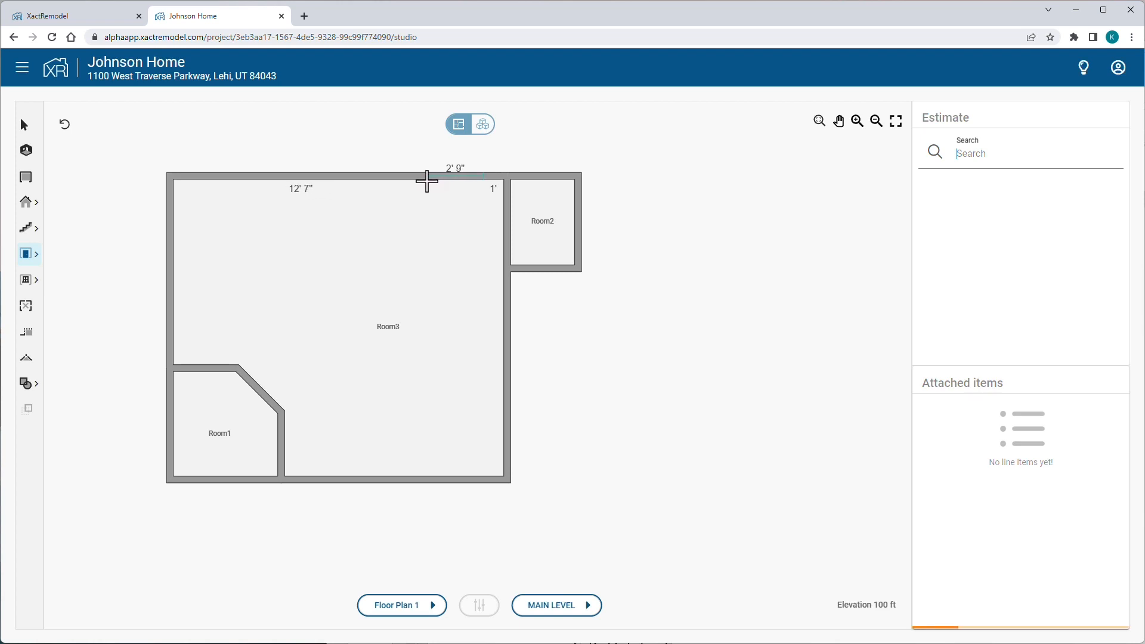
pyautogui.click(423, 182)
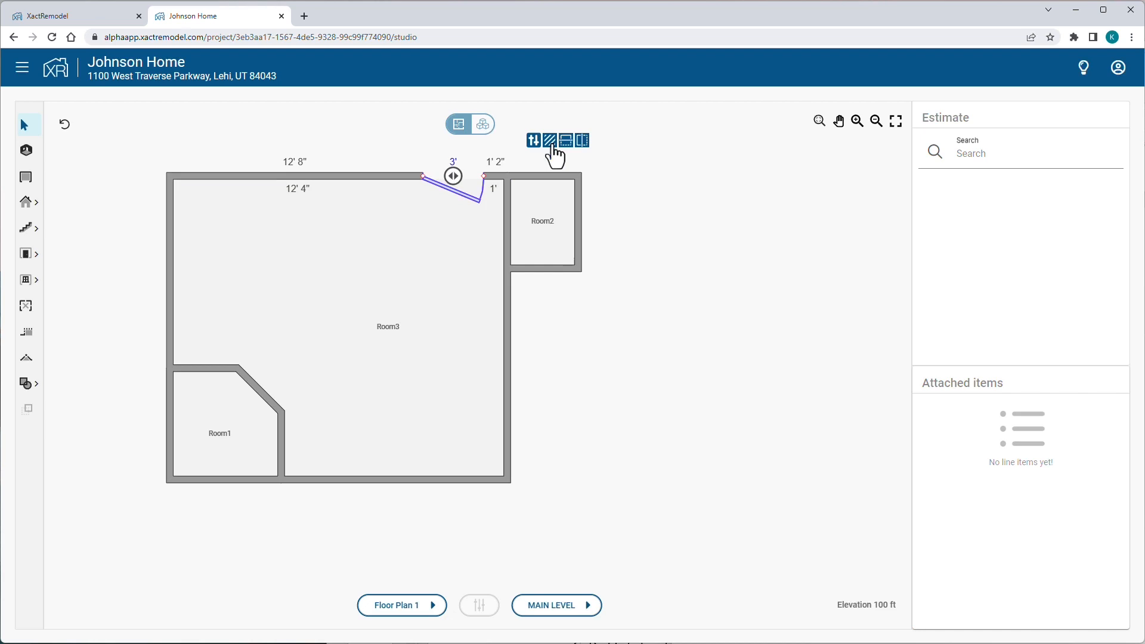
pyautogui.click(583, 142)
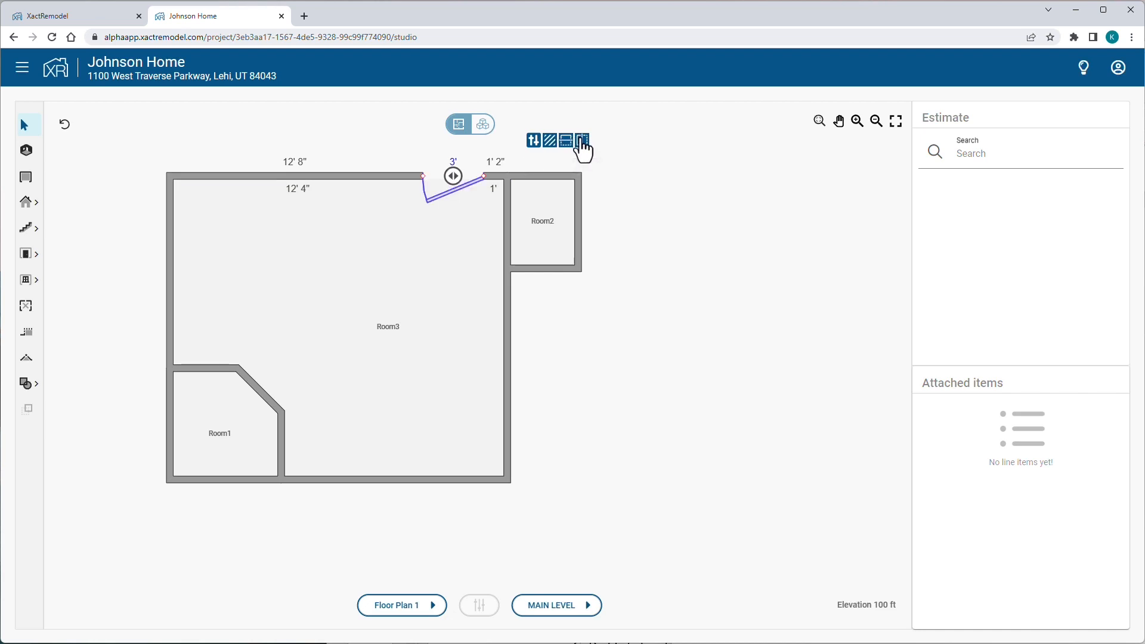
# - Change the upper wall door's style to Paneled in its properties
pyautogui.click(534, 141)
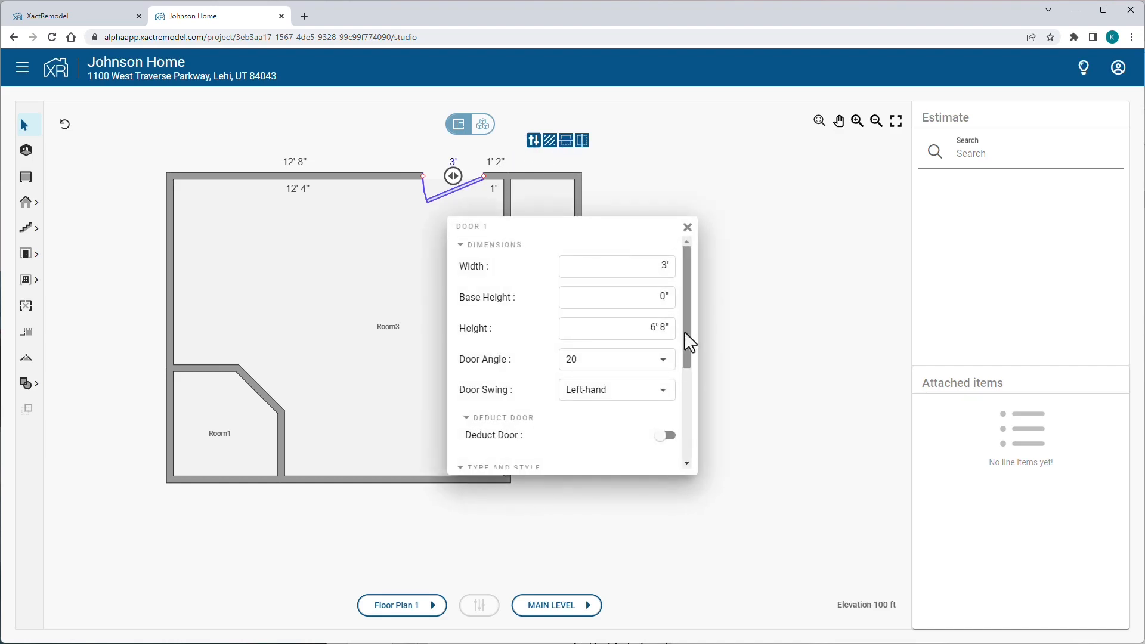
pyautogui.moveTo(686, 336); pyautogui.dragTo(687, 384)
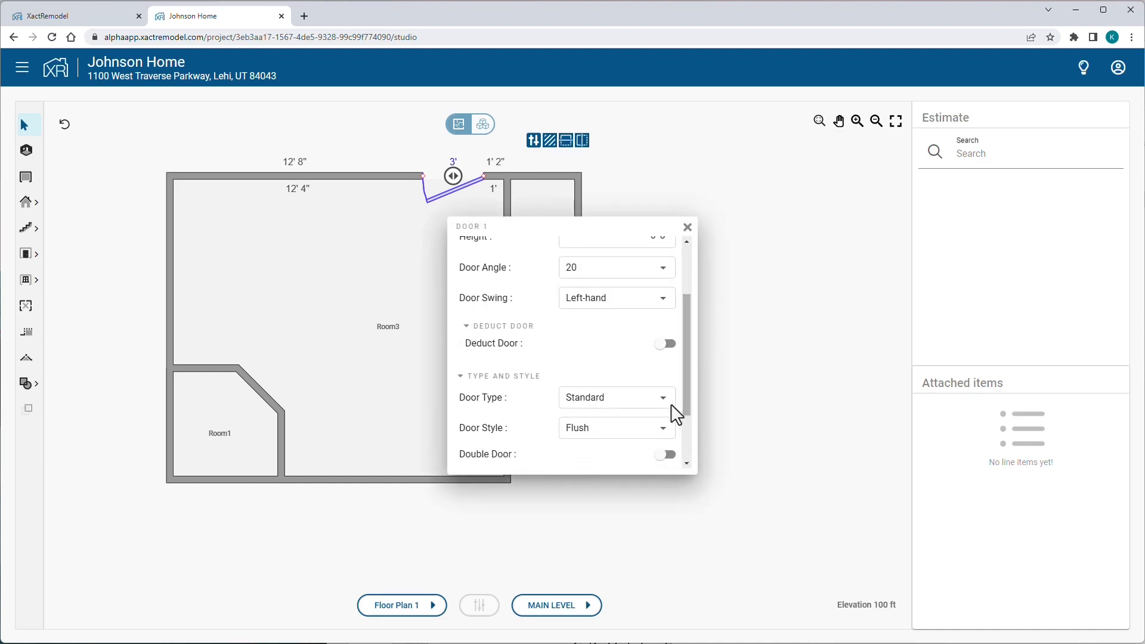
pyautogui.click(665, 434)
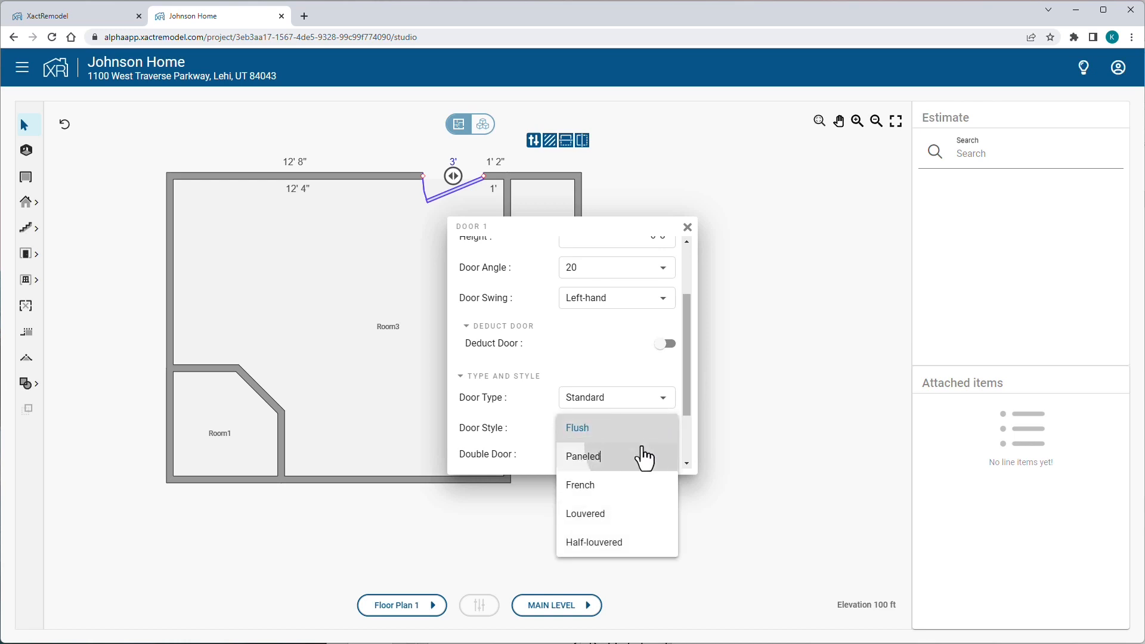
pyautogui.click(645, 456)
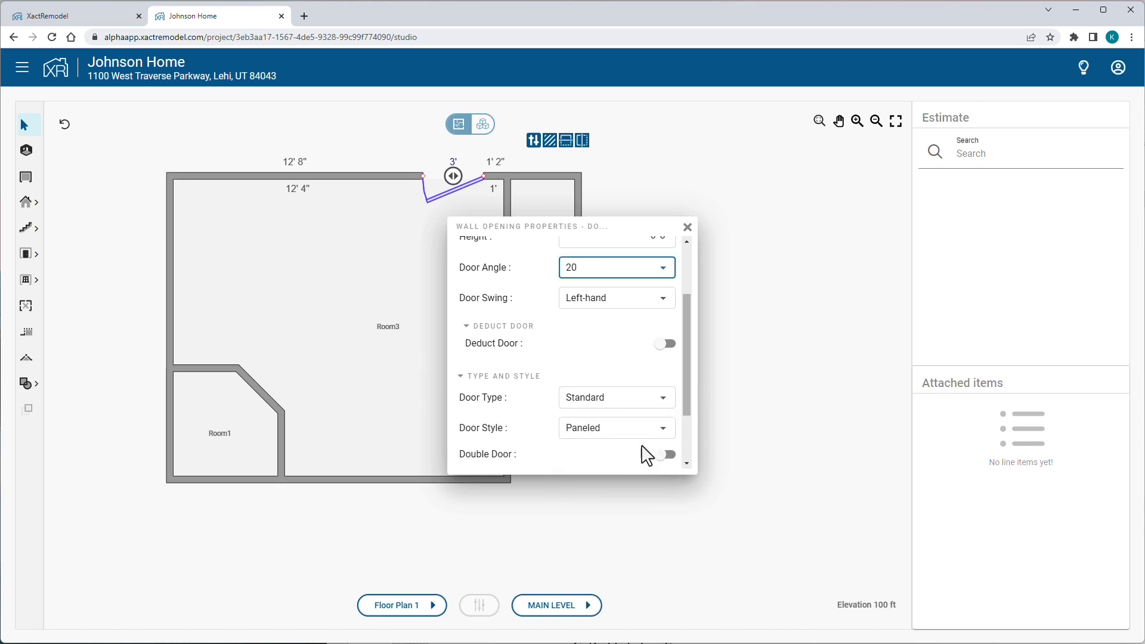
pyautogui.click(687, 228)
pyautogui.click(626, 243)
# - Place standard doors in Room3's right wall below Room2 and in the diagonal wall of Room1
pyautogui.click(26, 253)
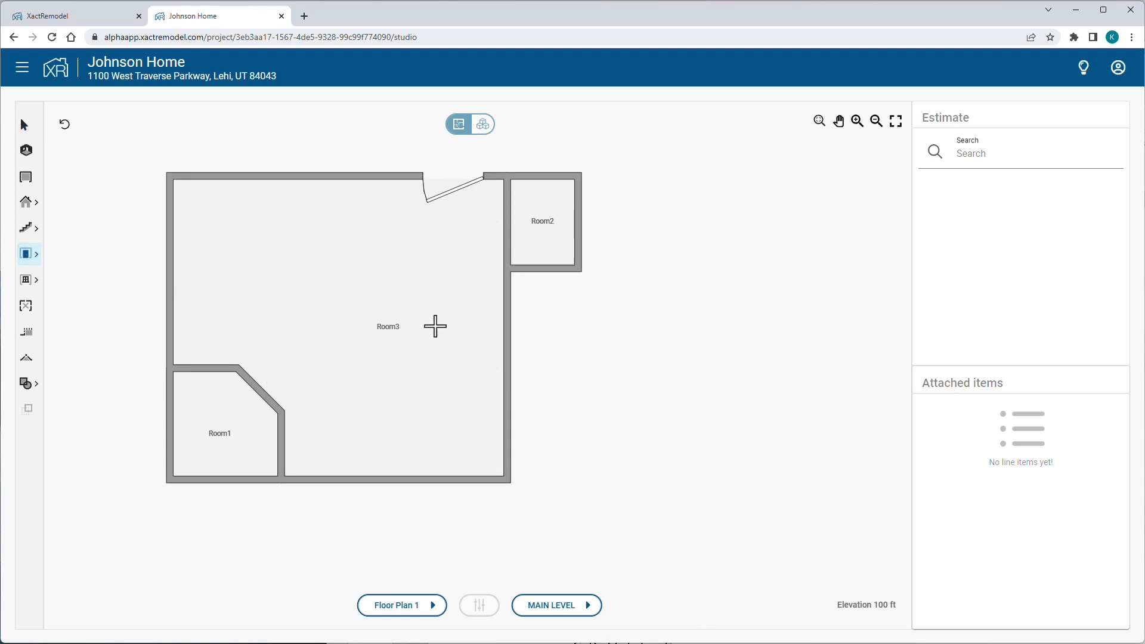
pyautogui.click(505, 319)
pyautogui.click(28, 256)
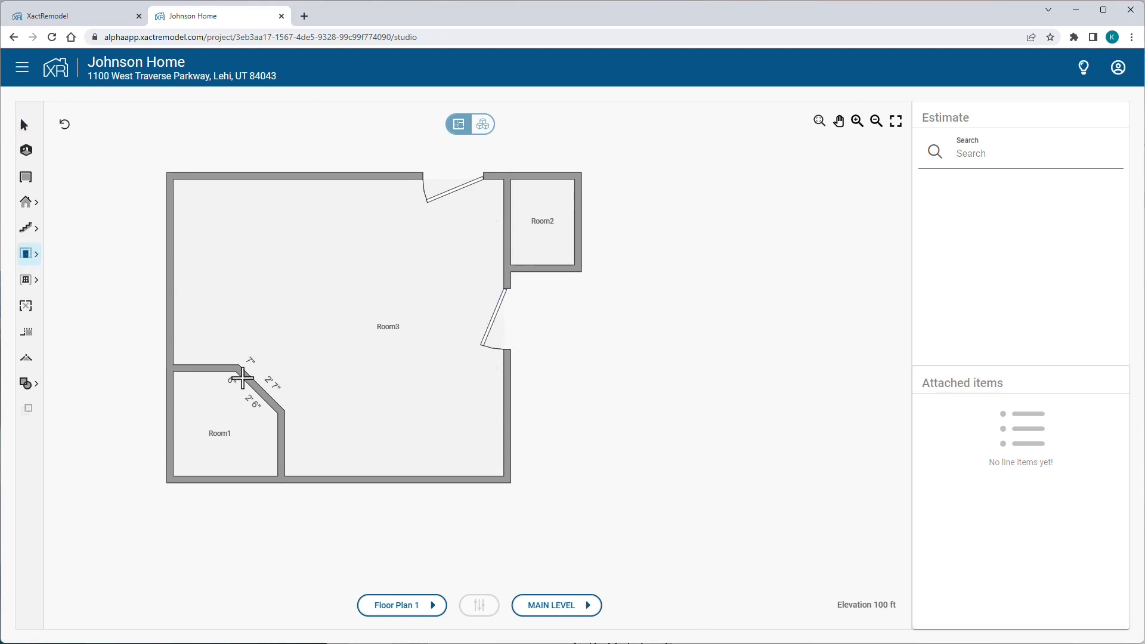
pyautogui.click(270, 402)
# - Place a Bifold door about 3' 1" wide in the wall between Room2 and Room3
pyautogui.click(37, 255)
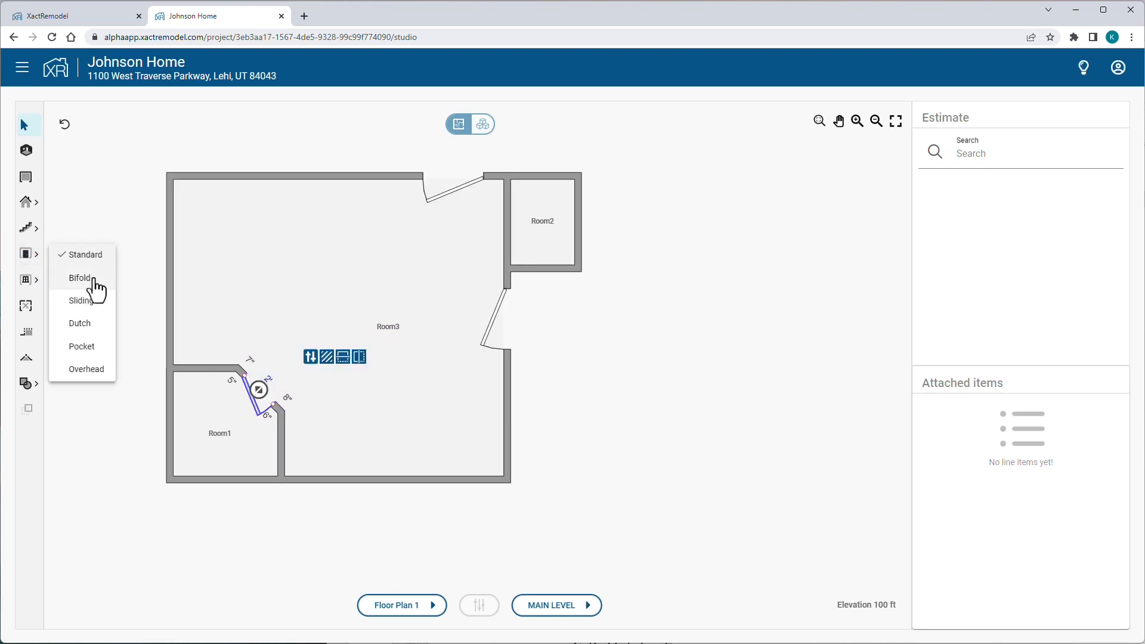
pyautogui.click(94, 280)
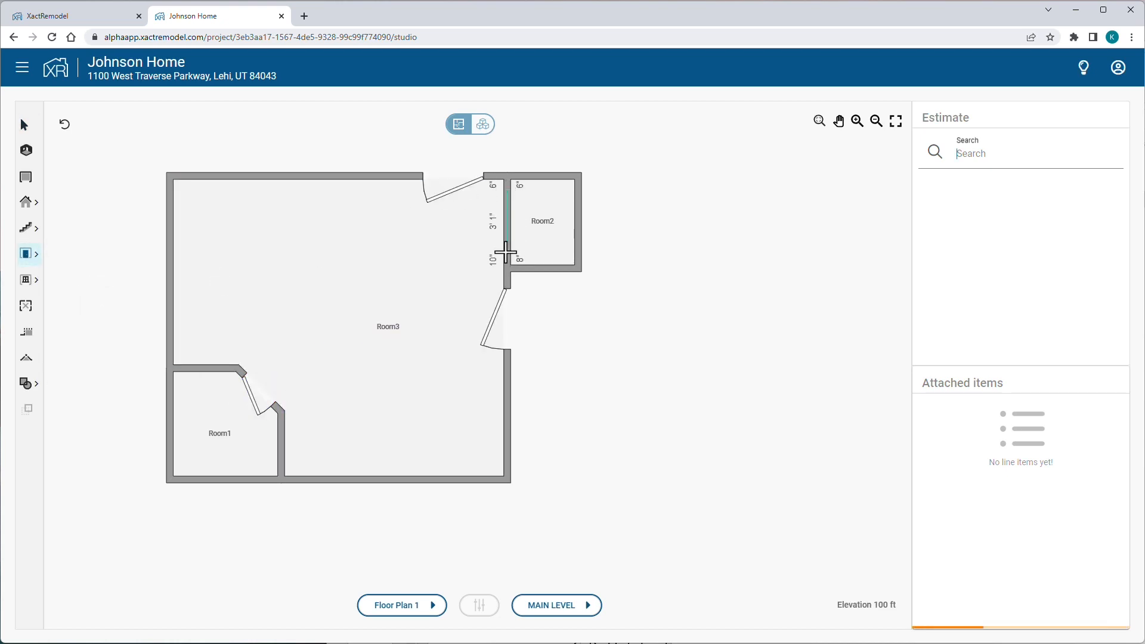
pyautogui.click(500, 223)
pyautogui.press('Escape')
# - Place a window about 2' 6" wide in Room3's left wall near its upper corner, and three windows along Room3's upper wall
pyautogui.click(27, 280)
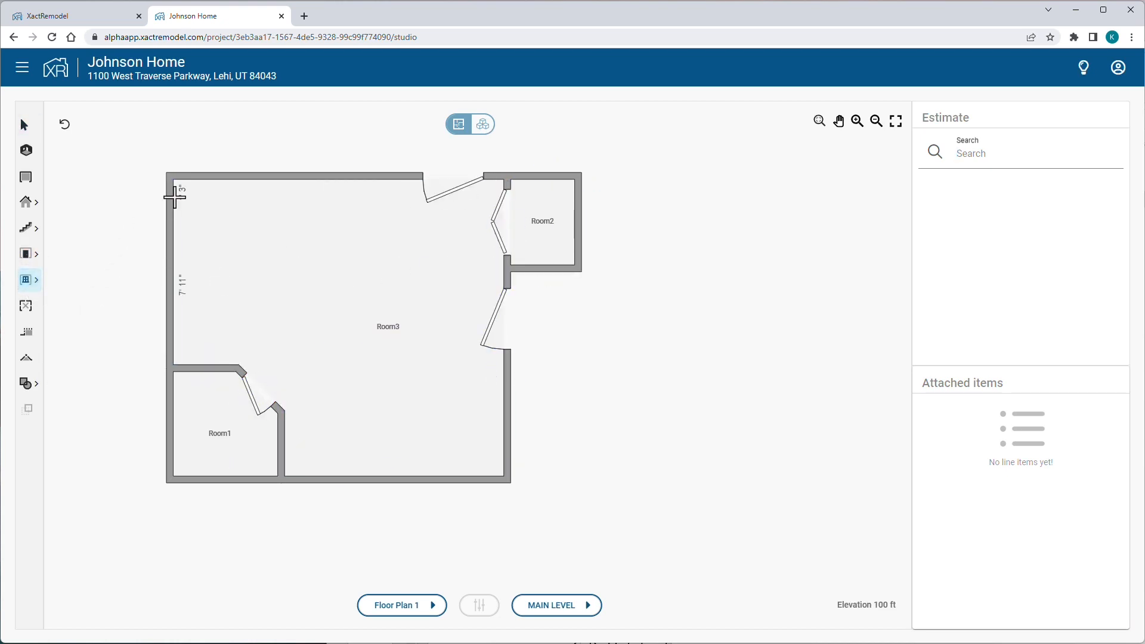
pyautogui.click(168, 246)
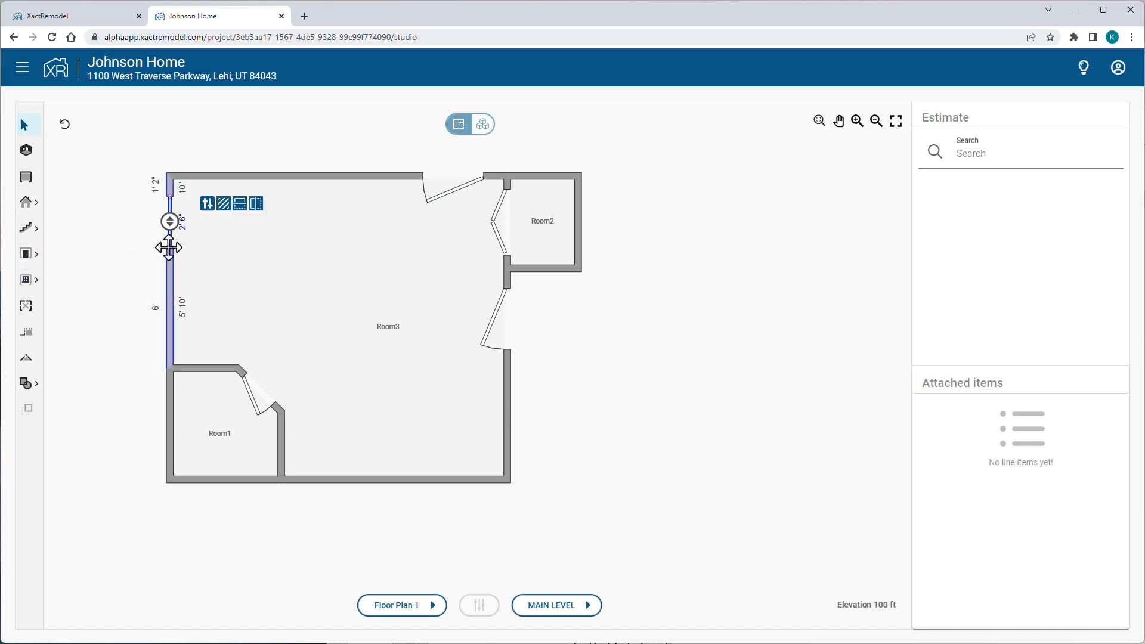
pyautogui.click(27, 282)
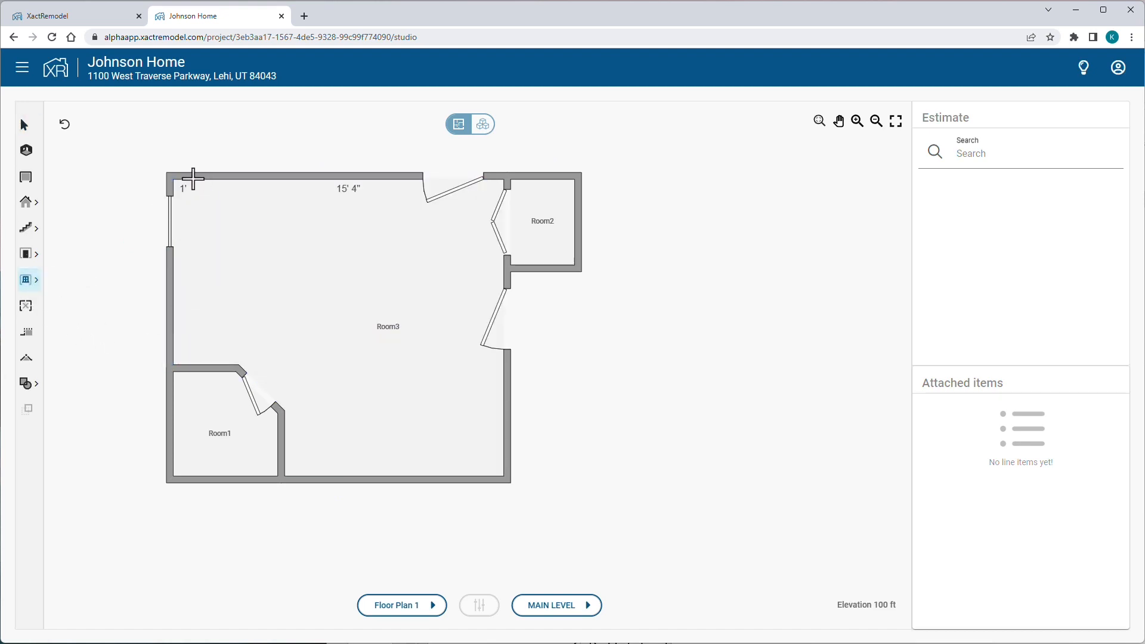
pyautogui.click(244, 178)
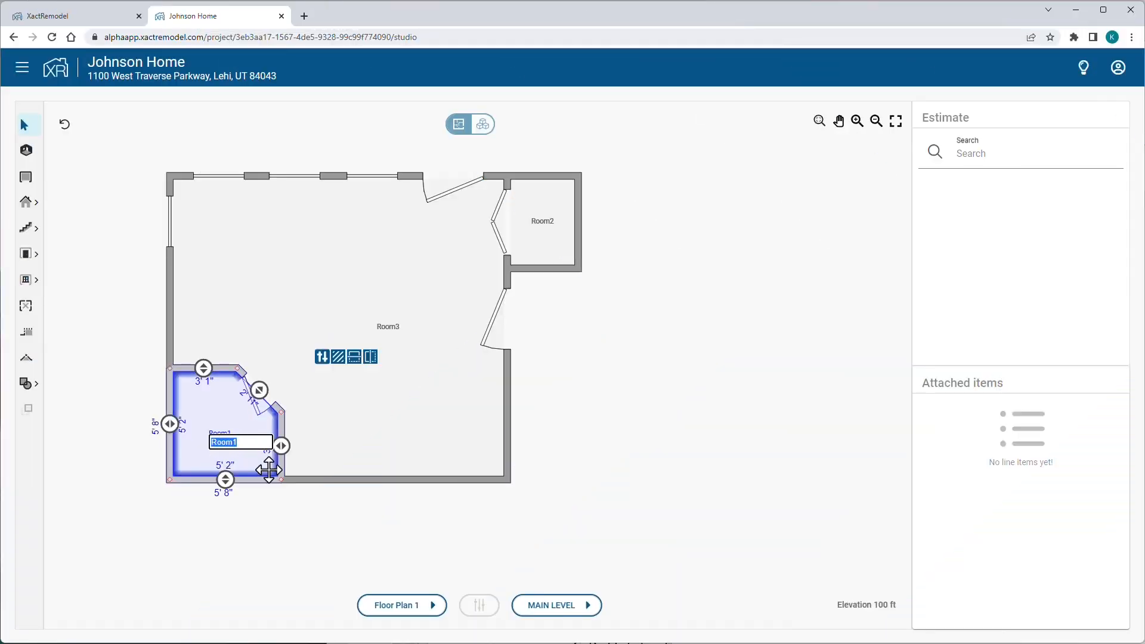
# - Rename Room1 as Pantry and Room3 as Kitchen
pyautogui.write('P')
pyautogui.click(241, 462)
pyautogui.click(392, 335)
pyautogui.click(384, 332)
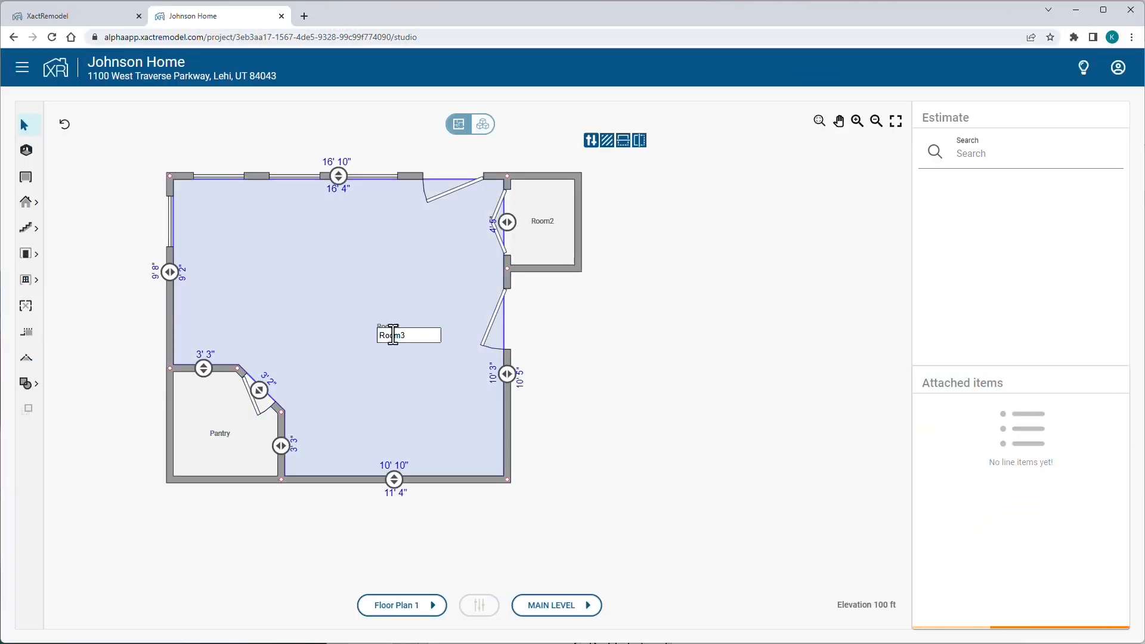
pyautogui.write('K')
pyautogui.click(395, 356)
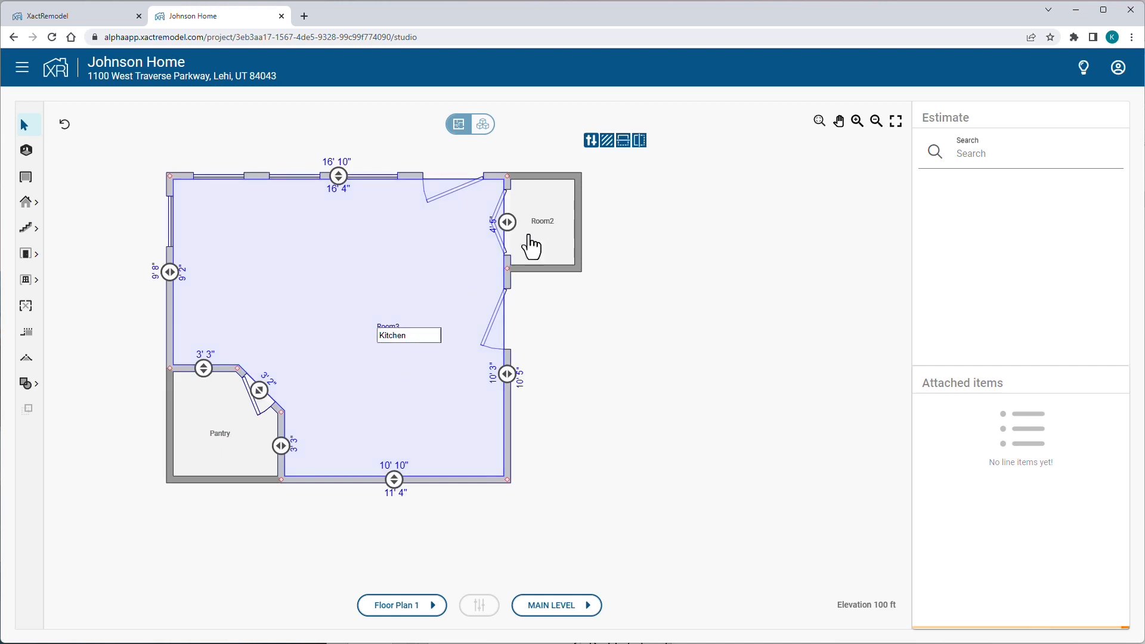
# - Rename Room2, the small room beside the kitchen, as Closet
pyautogui.click(533, 239)
pyautogui.click(545, 223)
pyautogui.write('Closet')
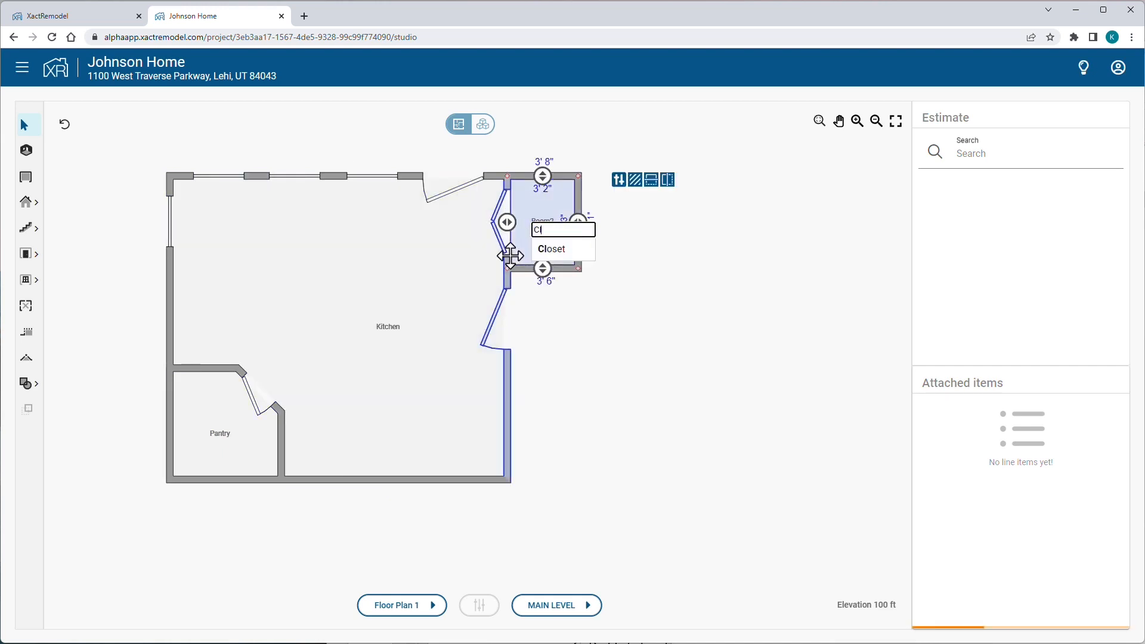
pyautogui.press('Return')
pyautogui.click(638, 373)
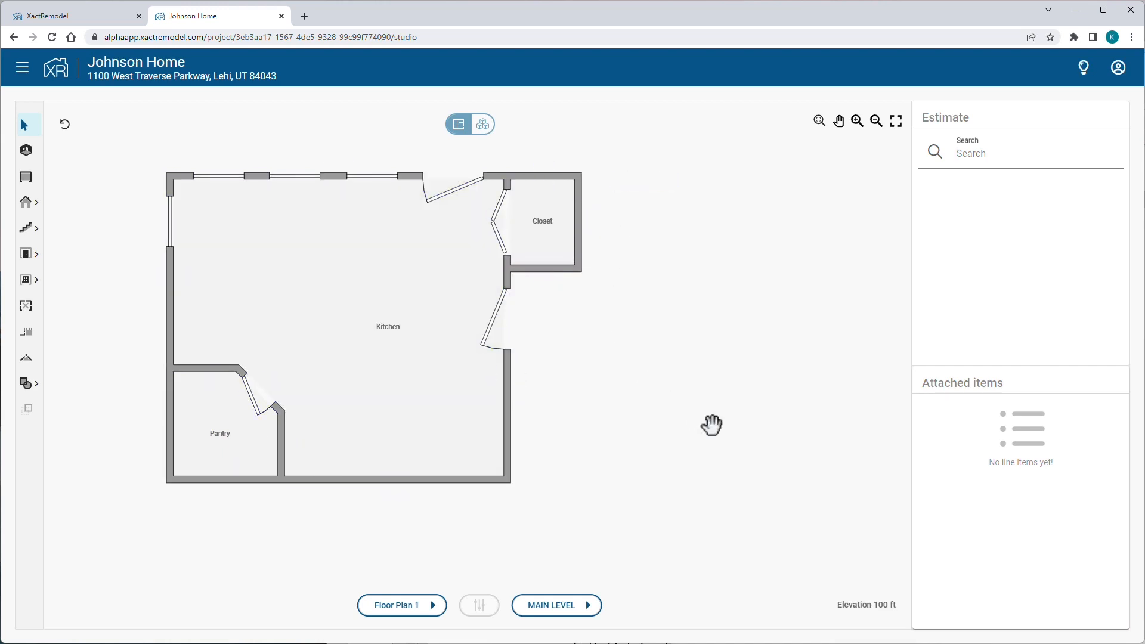
# - Rename the floor plan as Kitchen Plan 1
pyautogui.click(414, 606)
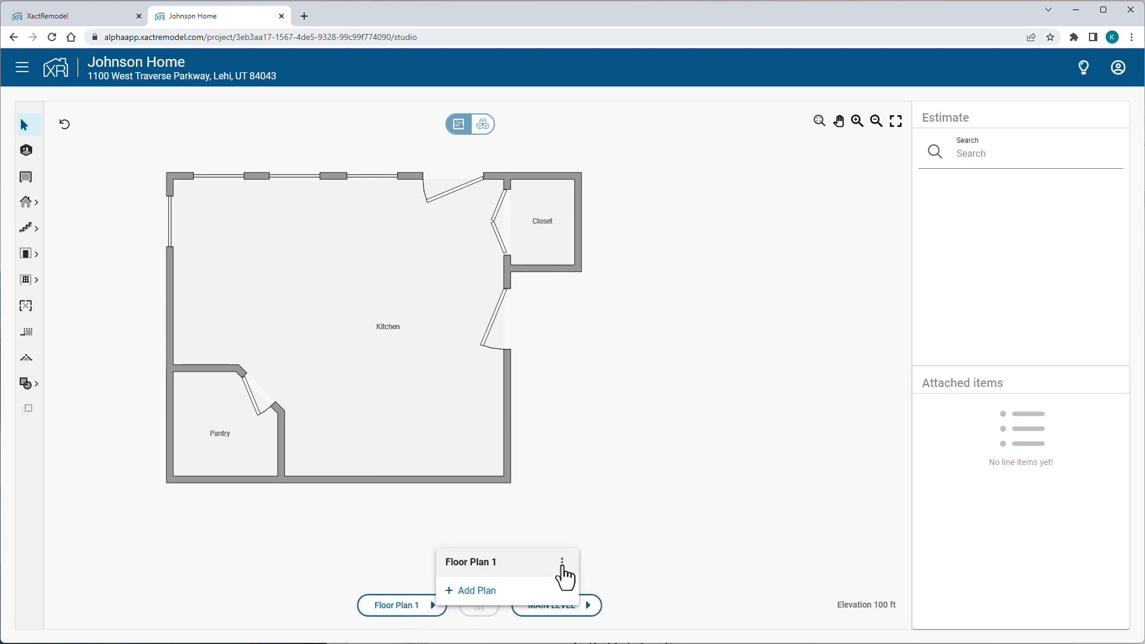
pyautogui.click(562, 570)
pyautogui.click(578, 589)
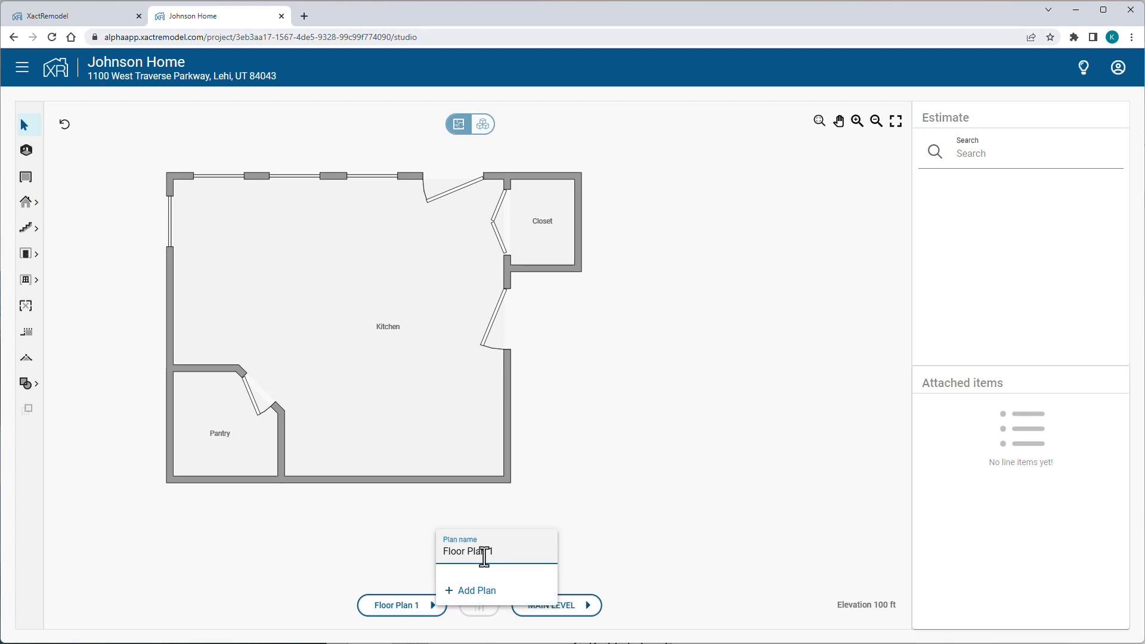
pyautogui.click(463, 552)
pyautogui.press('BackSpace')
pyautogui.press('BackSpace')
pyautogui.press('BackSpace')
pyautogui.press('BackSpace')
pyautogui.press('BackSpace')
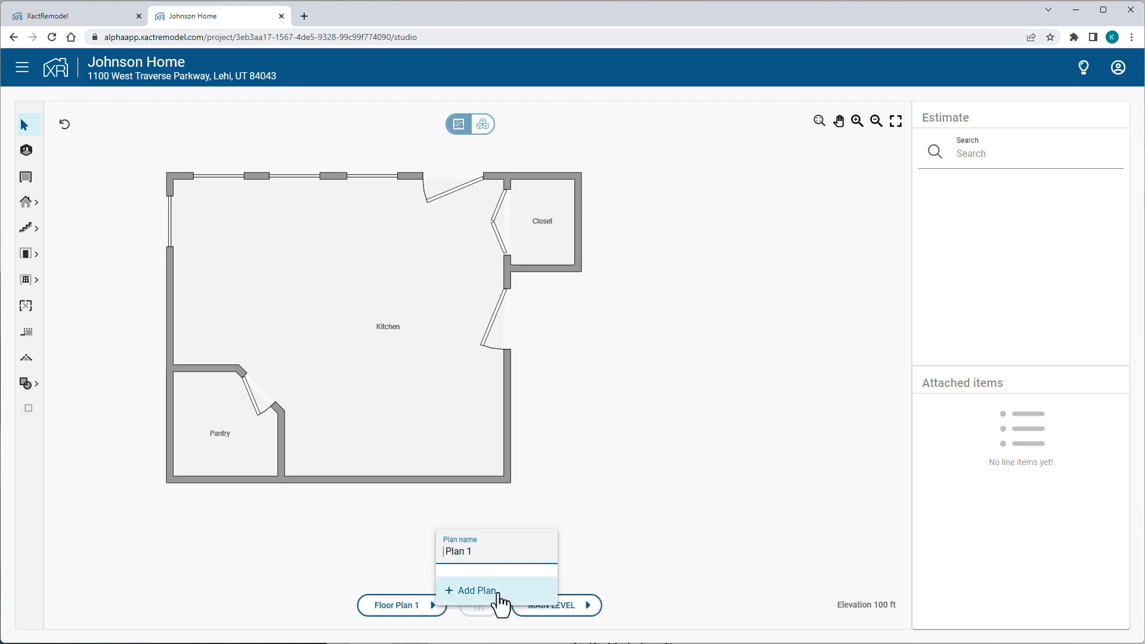
pyautogui.write('Kitchen')
pyautogui.press('Return')
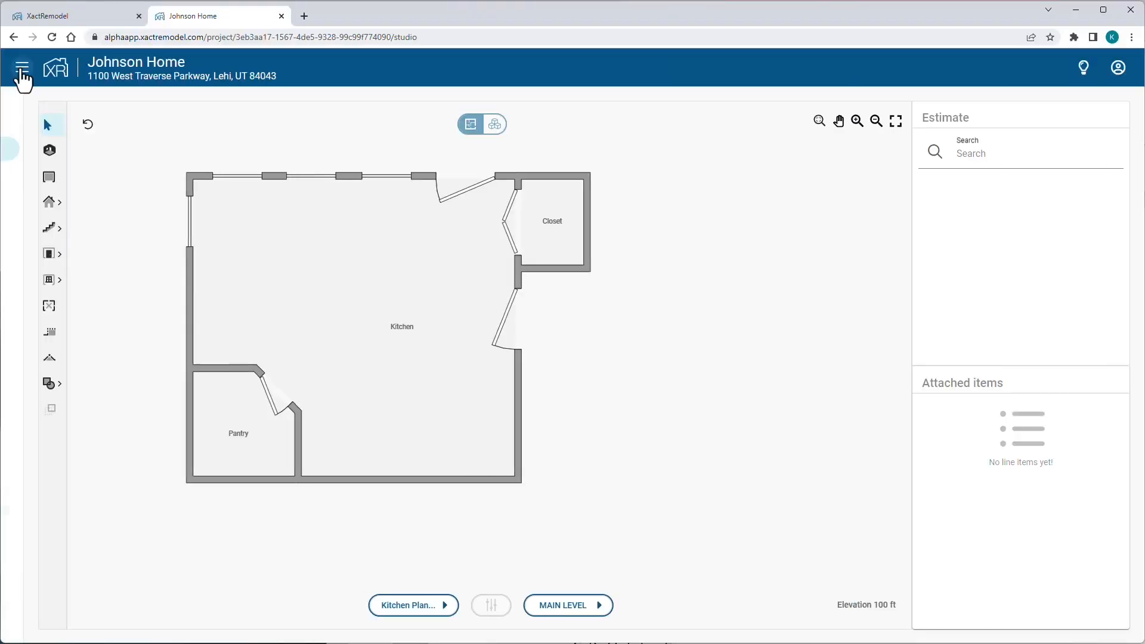
# - Open the Kitchen Plan 1 group of the estimate and search its quick estimates for "Kitchen l"
pyautogui.click(22, 68)
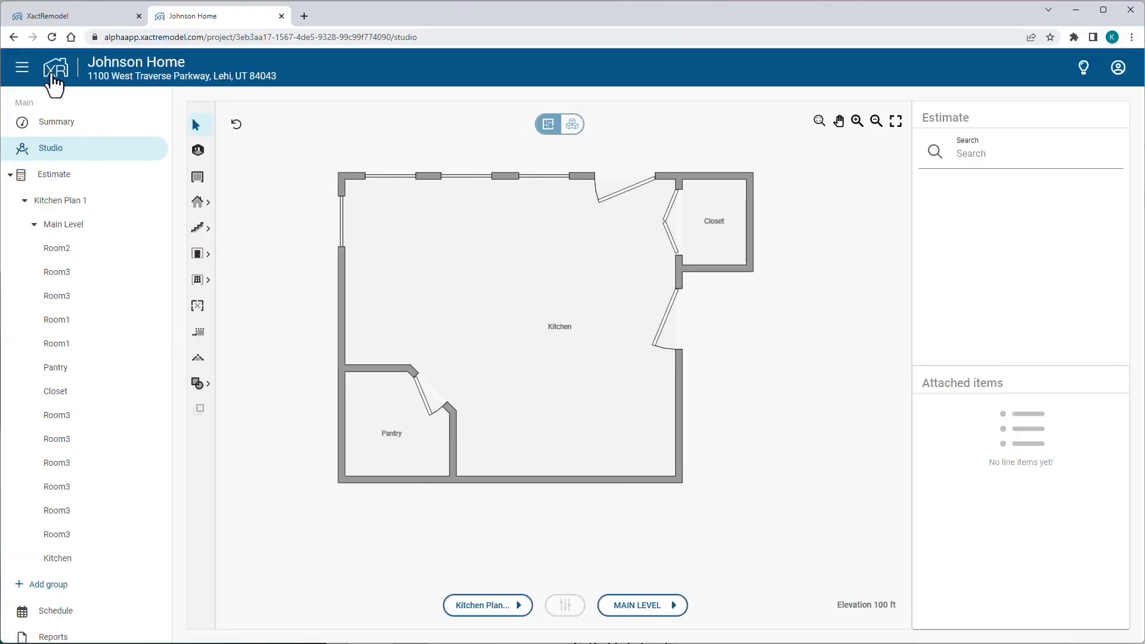
pyautogui.click(66, 206)
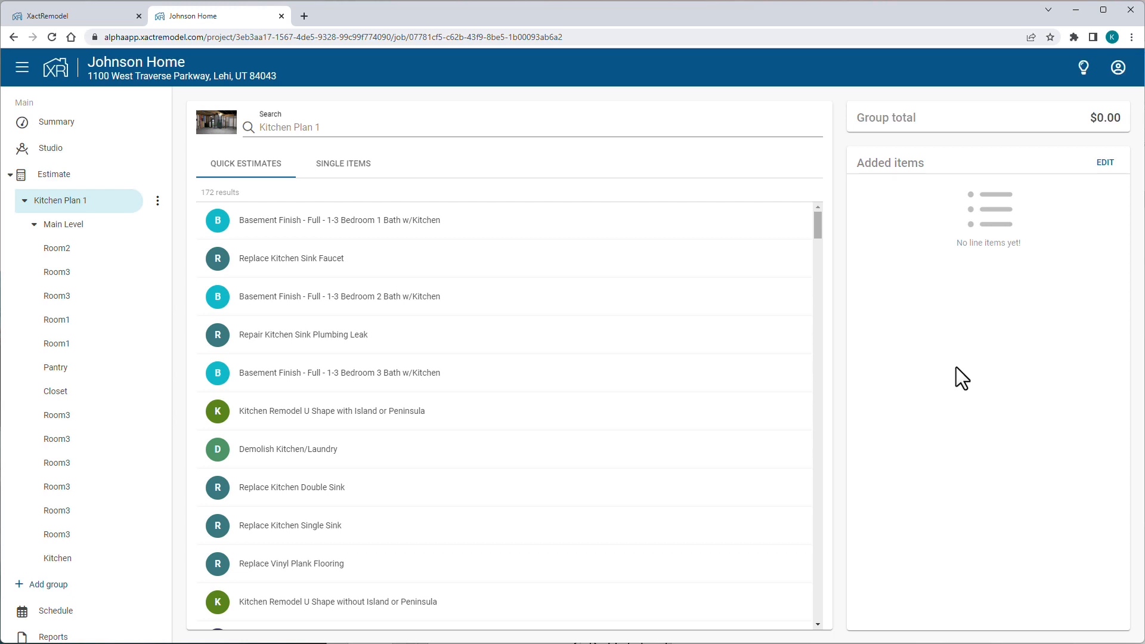
pyautogui.click(269, 129)
pyautogui.write('Ki')
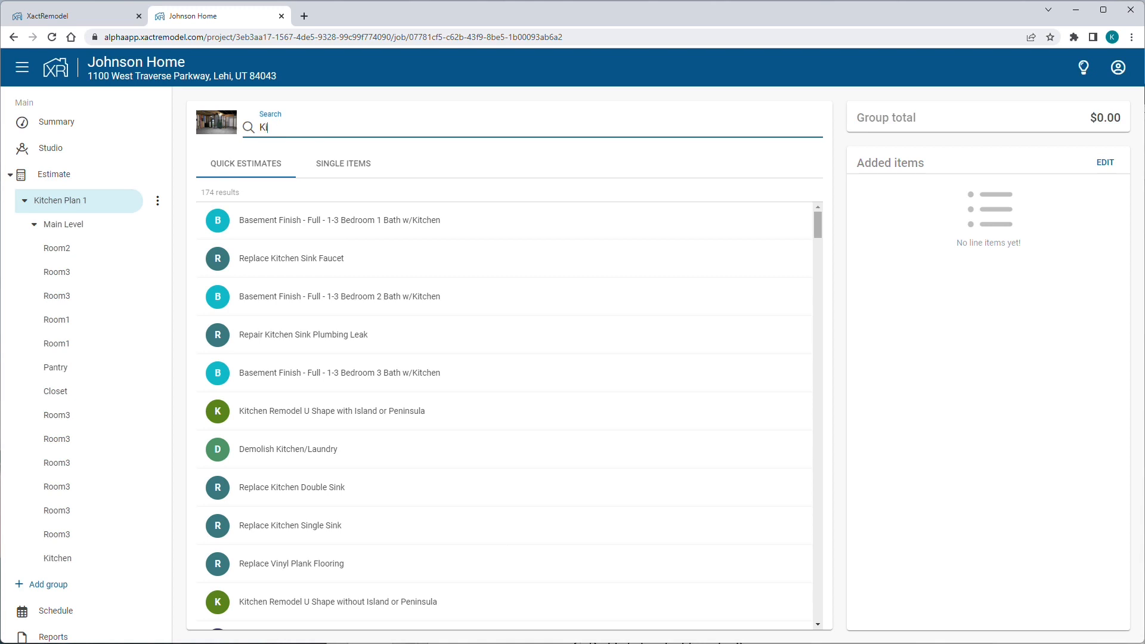
pyautogui.write('tchen l')
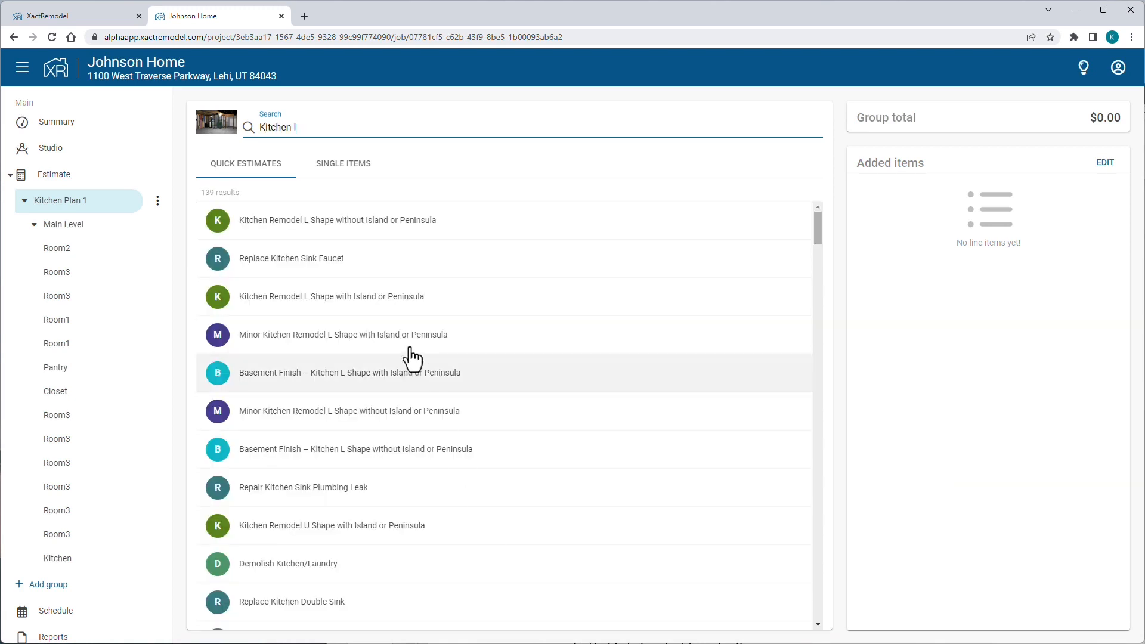
# - Add the Kitchen Remodel L Shape with Island or Peninsula quick estimate to the group at the High quality level
pyautogui.click(365, 304)
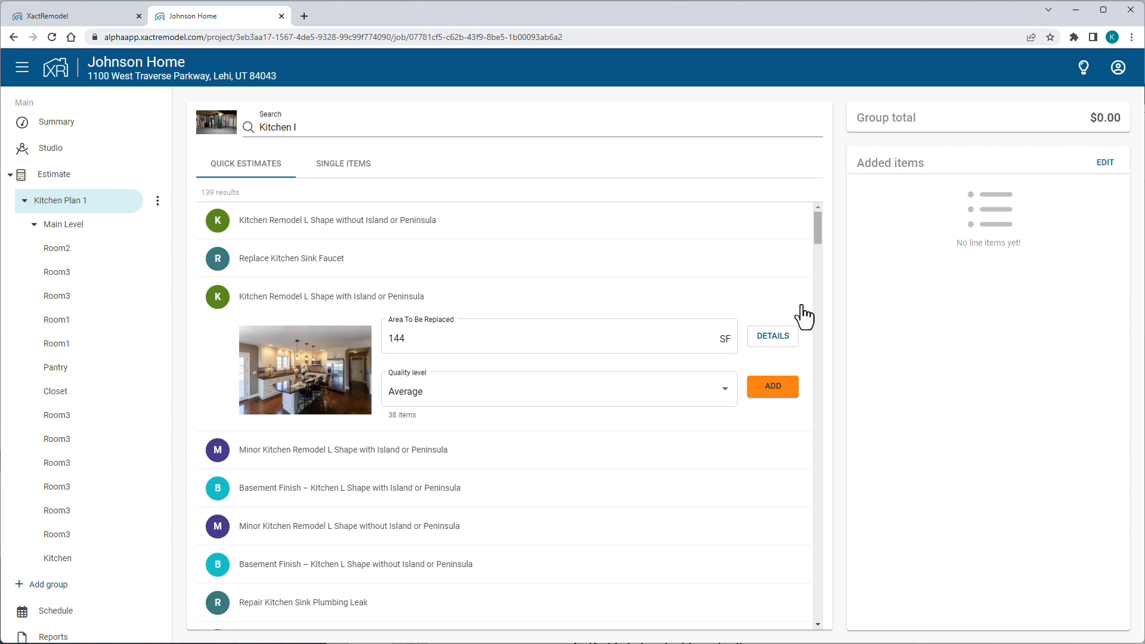
pyautogui.click(773, 337)
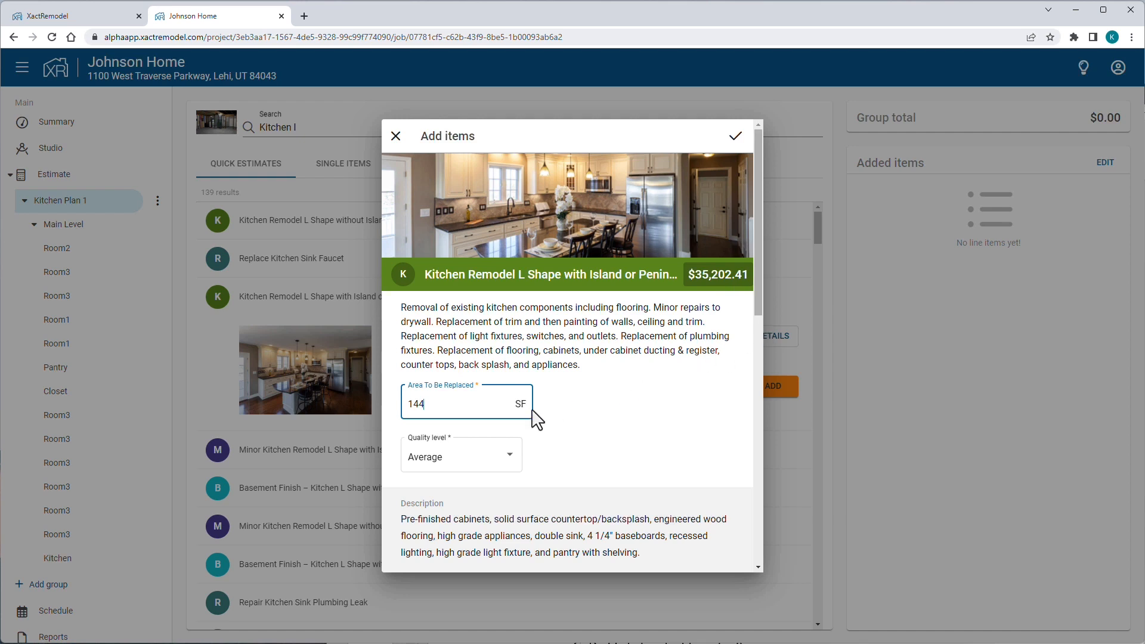
pyautogui.moveTo(757, 304)
pyautogui.mouseDown()
pyautogui.moveTo(737, 451)
pyautogui.moveTo(760, 292)
pyautogui.mouseUp()
pyautogui.click(513, 458)
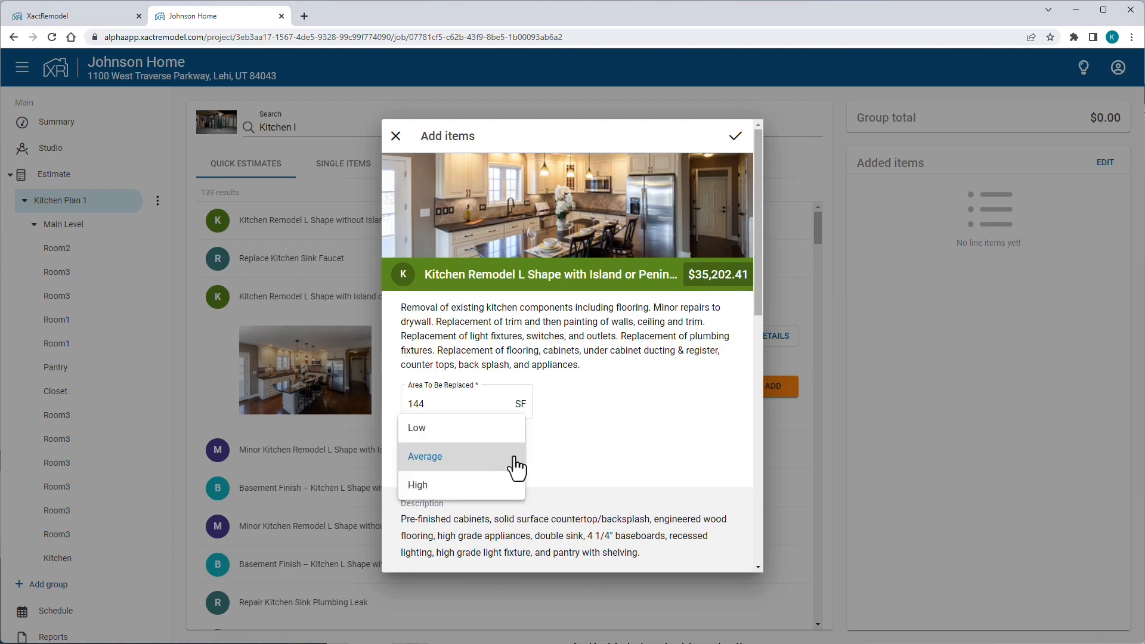
pyautogui.click(480, 485)
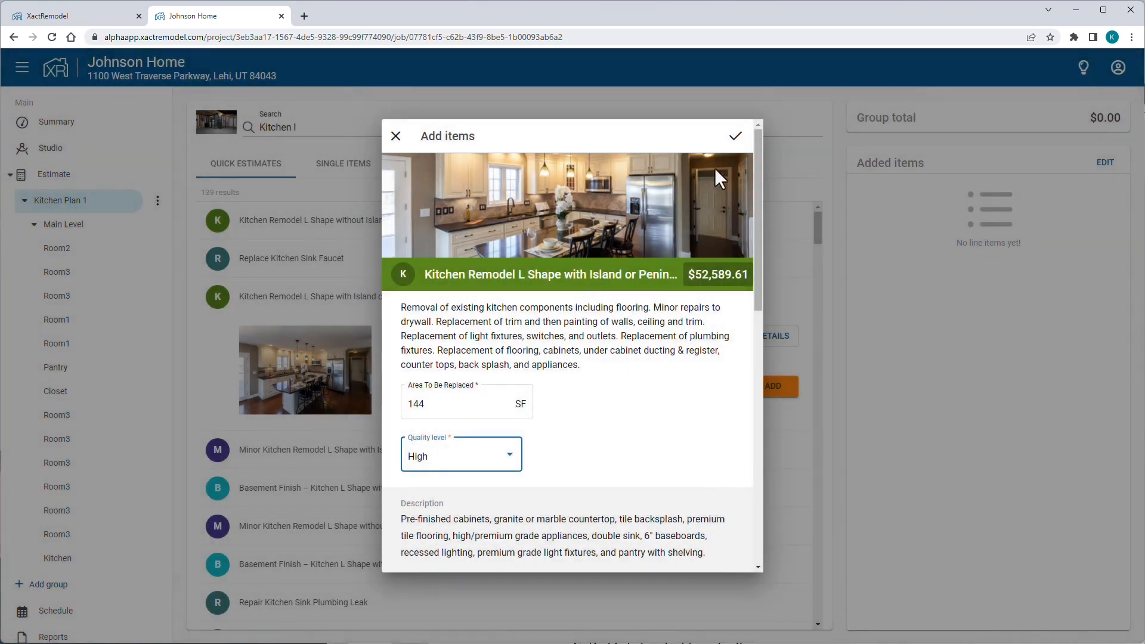
pyautogui.click(736, 137)
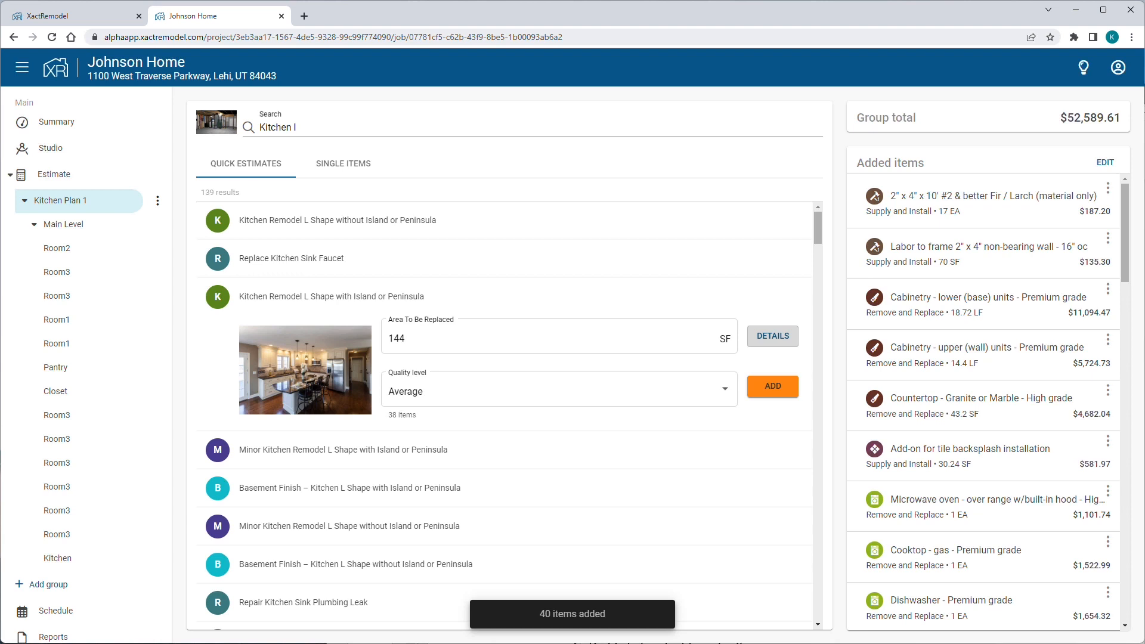
# - Delete the 2" x 4" x 10' lumber material and the non-bearing wall framing labor from the added items
pyautogui.click(1108, 190)
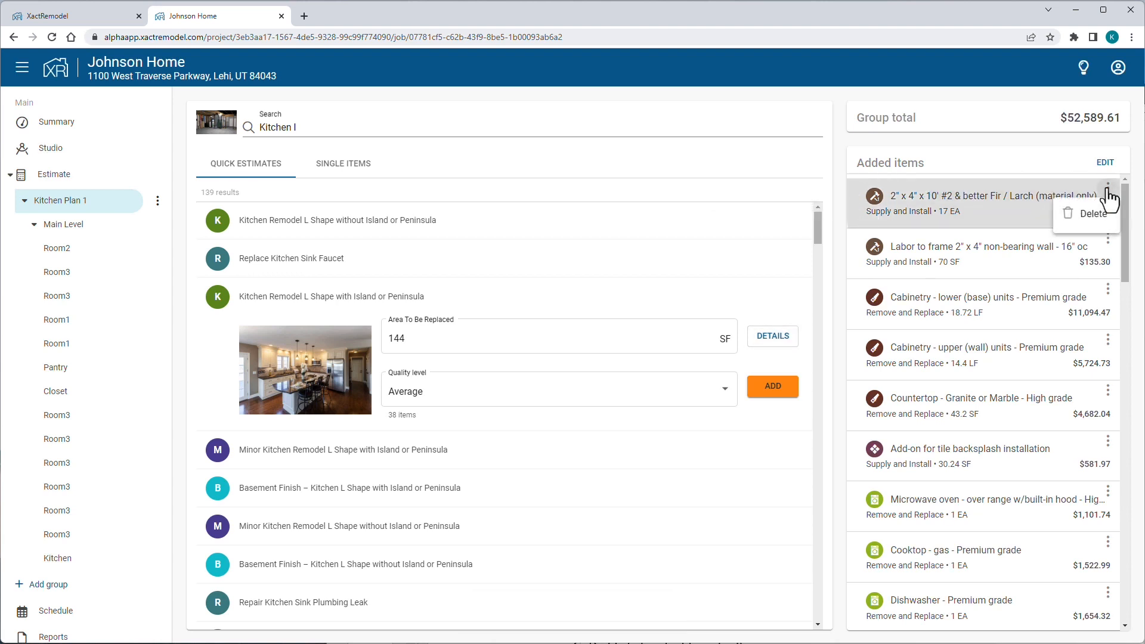
pyautogui.click(1092, 216)
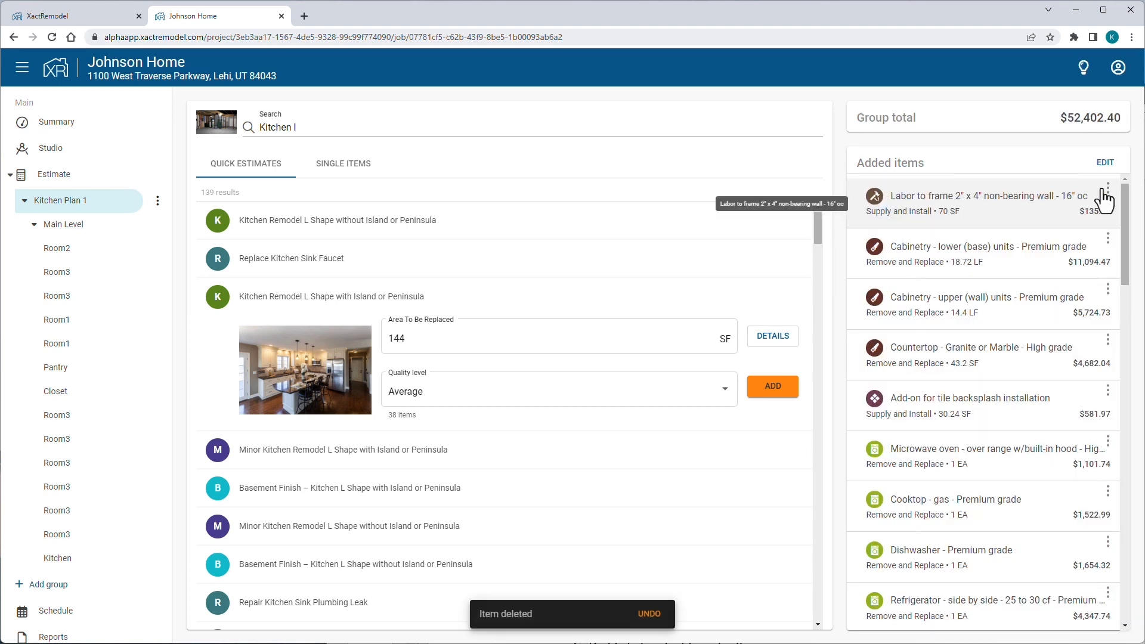
pyautogui.click(1103, 192)
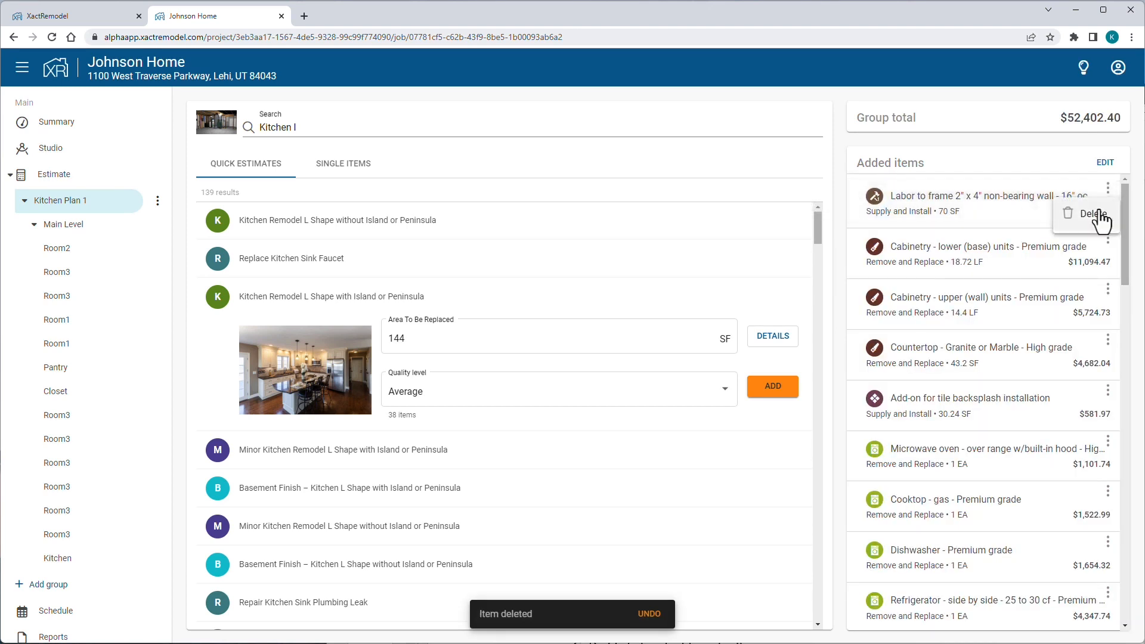
pyautogui.click(1098, 212)
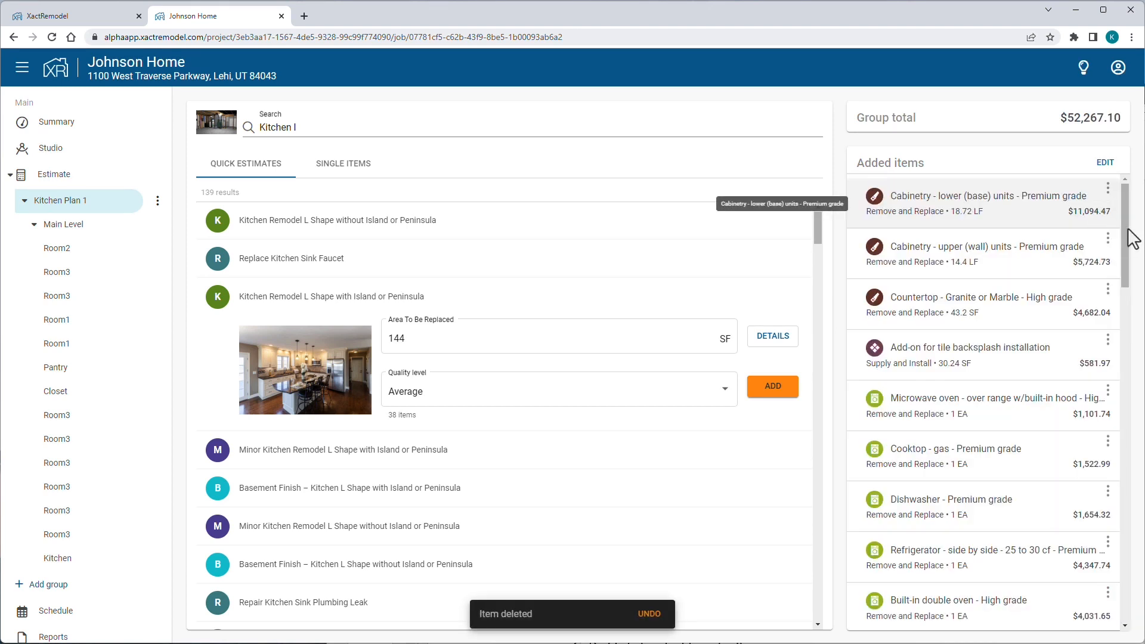
# - Delete the Rough in plumbing - per fixture item from the added items
pyautogui.scroll(-1, 1129, 252)
pyautogui.moveTo(1129, 252); pyautogui.dragTo(1130, 439)
pyautogui.scroll(-1, 1129, 439)
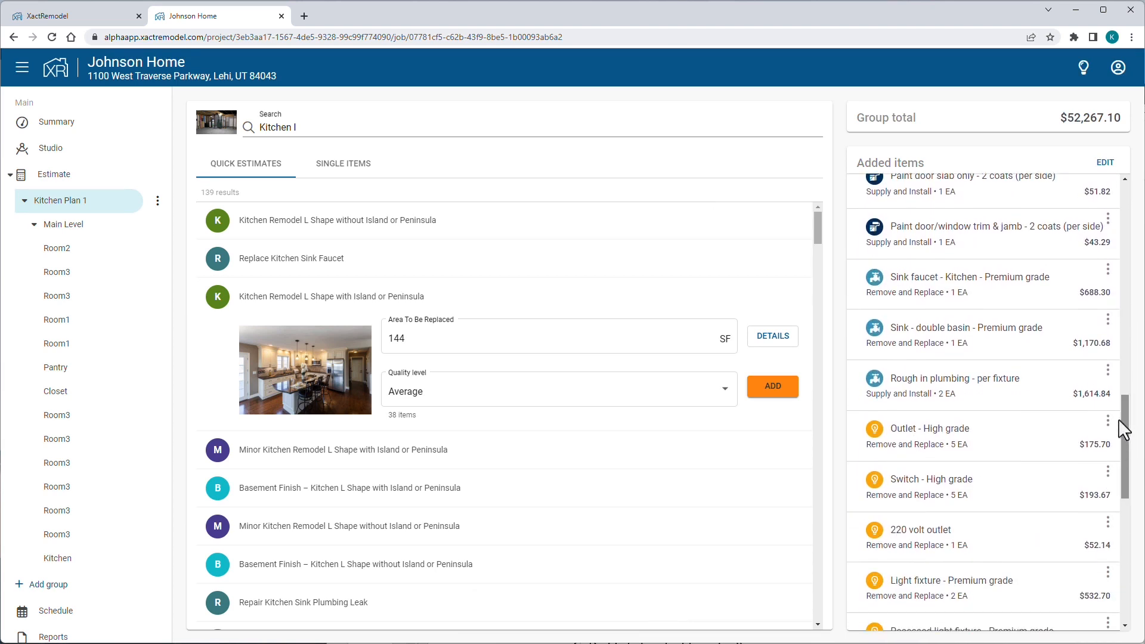
pyautogui.click(1107, 373)
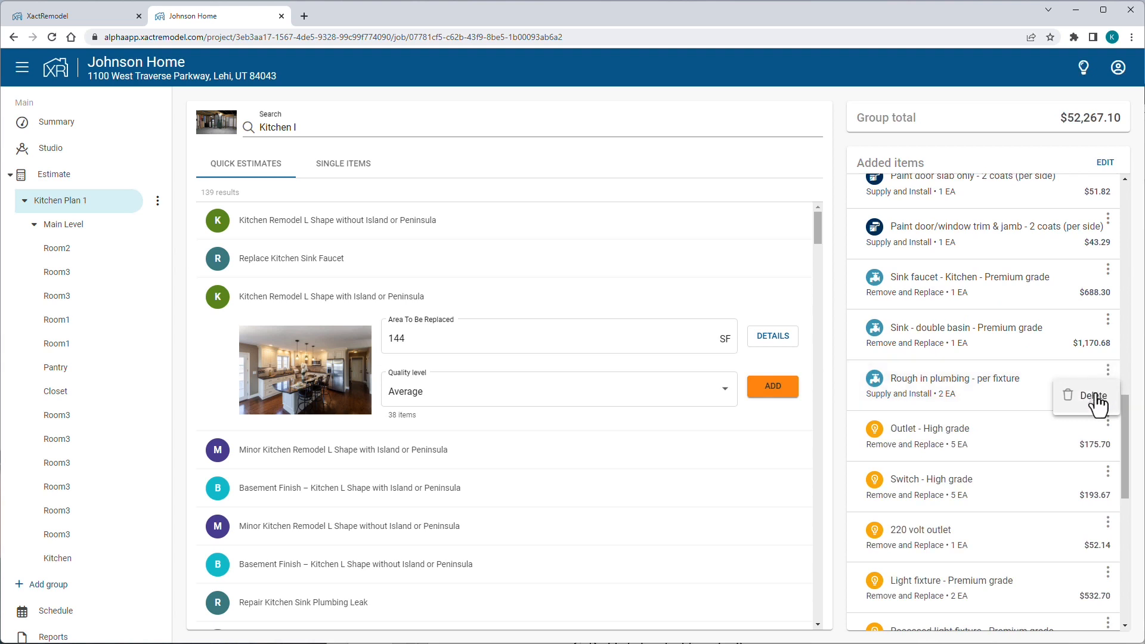
pyautogui.click(1094, 393)
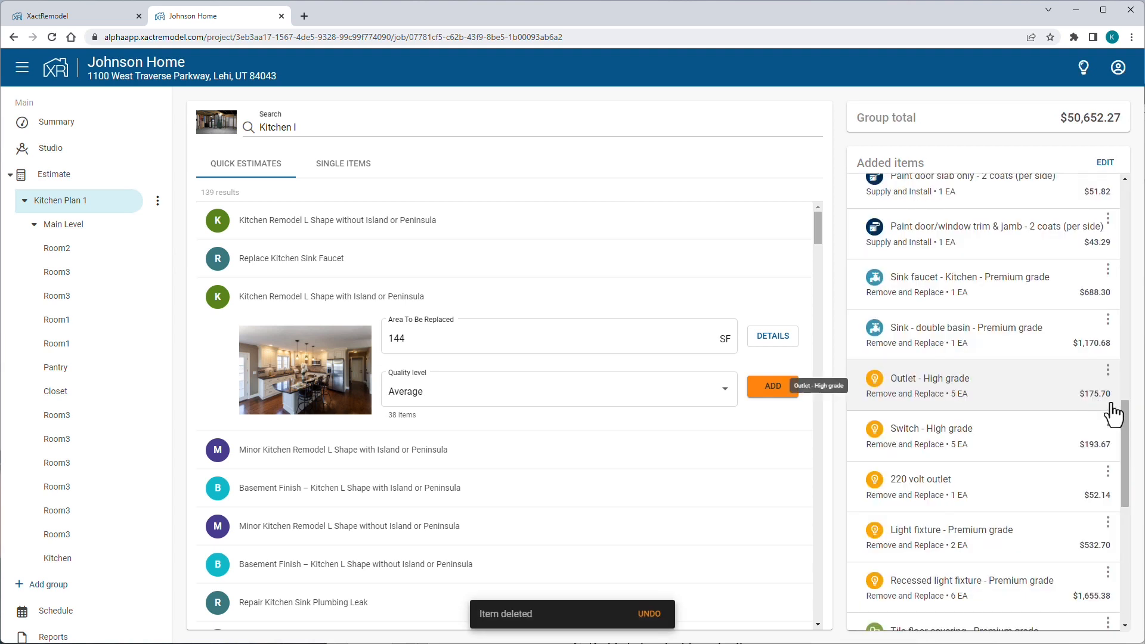
# - Delete the high grade outlet, high grade switch and 220 volt outlet items from the added items
pyautogui.click(1108, 369)
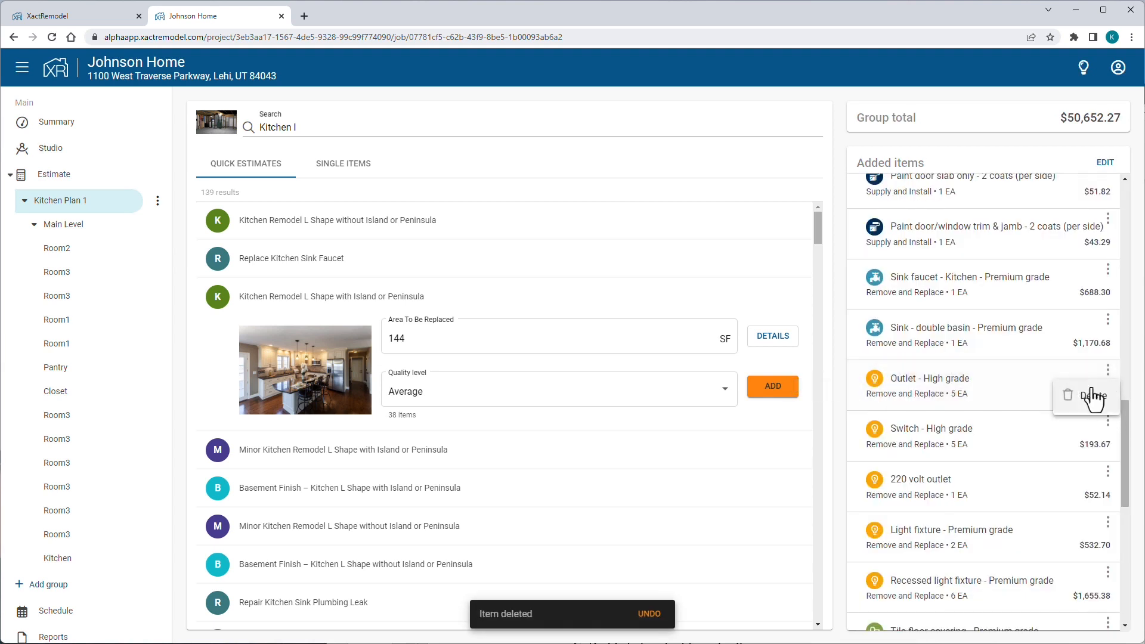
pyautogui.click(1093, 393)
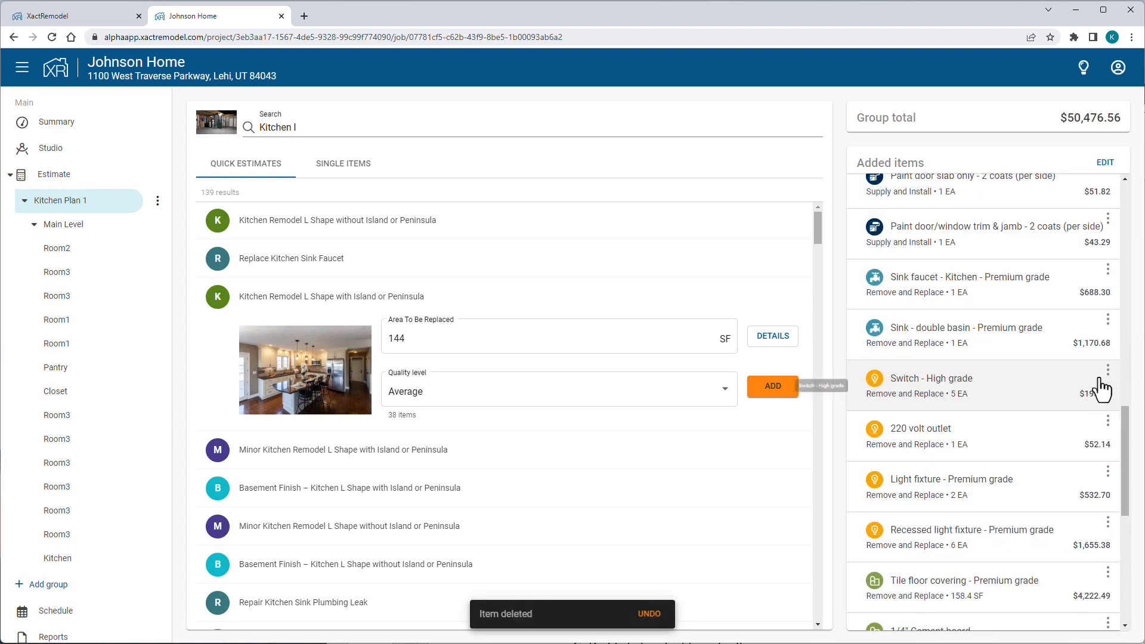
pyautogui.click(1108, 370)
pyautogui.click(1096, 394)
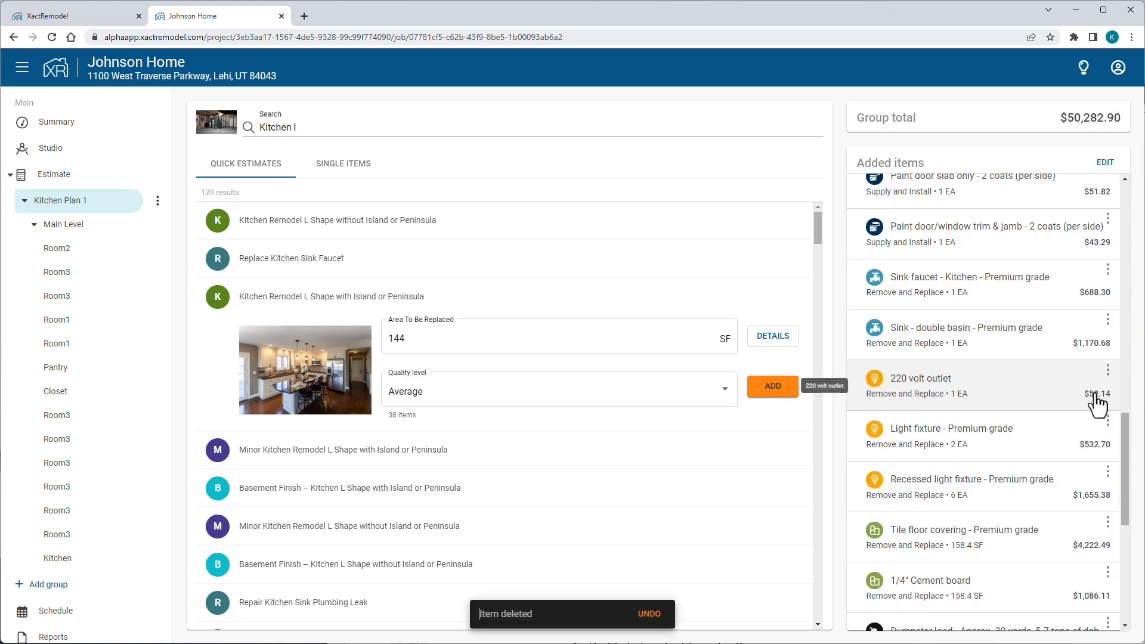
pyautogui.click(1108, 371)
pyautogui.click(1100, 395)
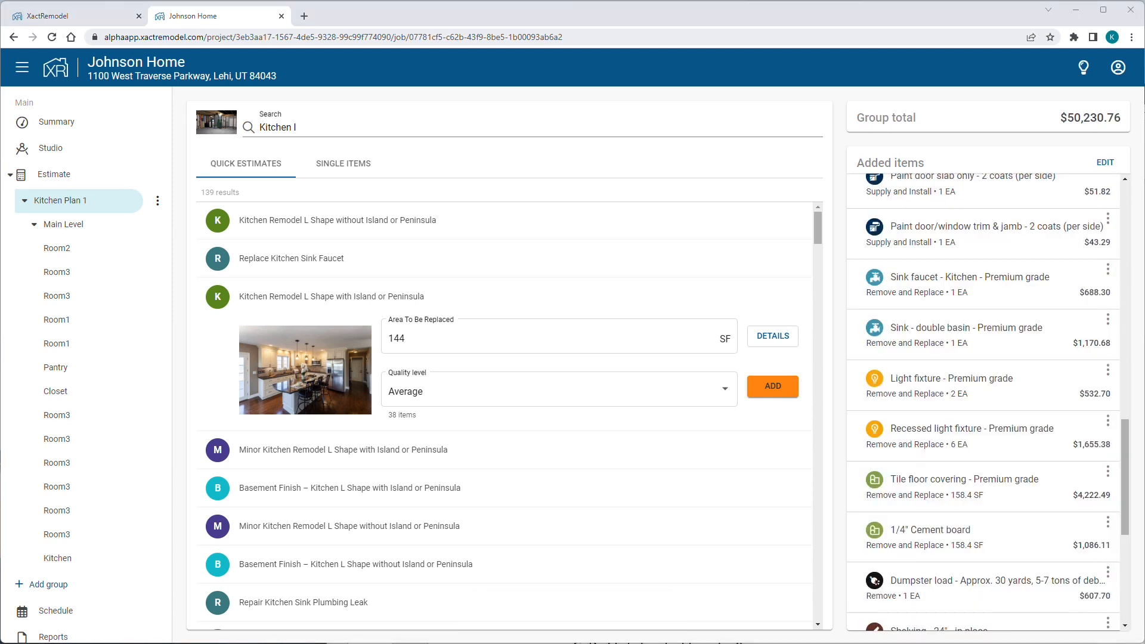
# - Set the quantity of the Light fixture - Premium grade item to 1
pyautogui.click(1026, 402)
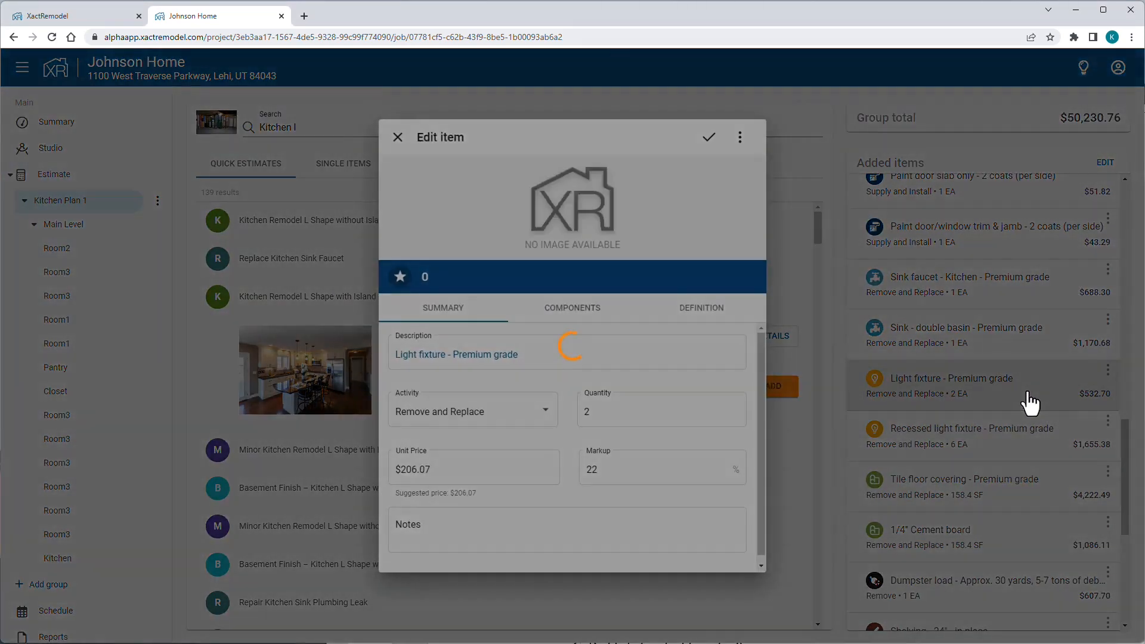
pyautogui.click(607, 412)
pyautogui.press('BackSpace')
pyautogui.write('1')
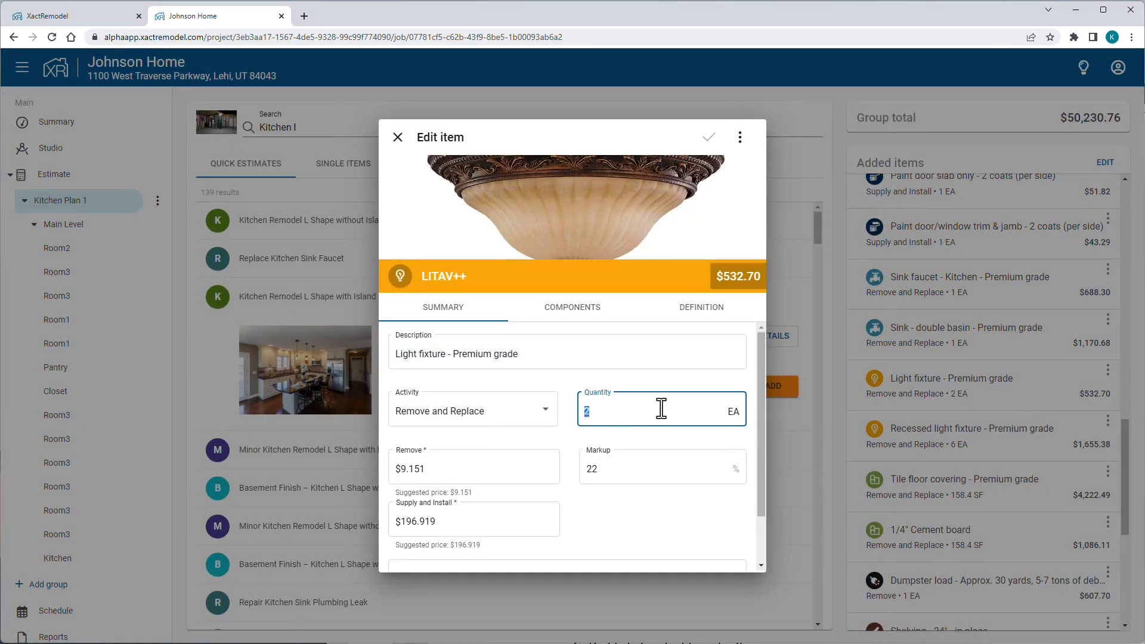
pyautogui.click(708, 137)
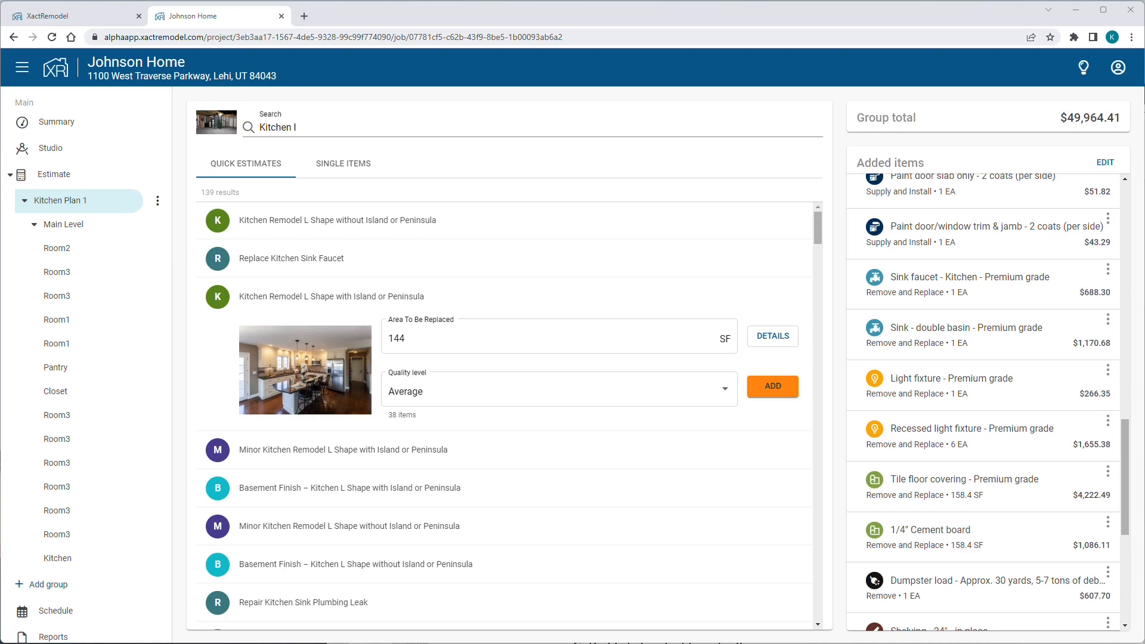
# - Set the activity of the Tile floor covering - Premium grade item to Remove and save the item
pyautogui.click(1077, 479)
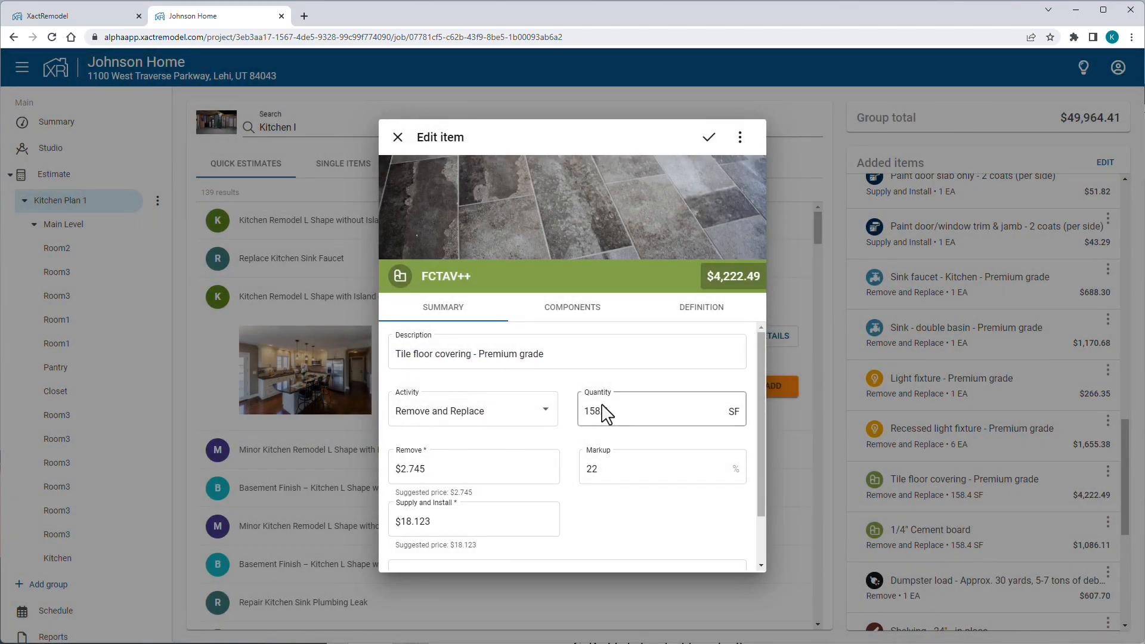
pyautogui.click(529, 422)
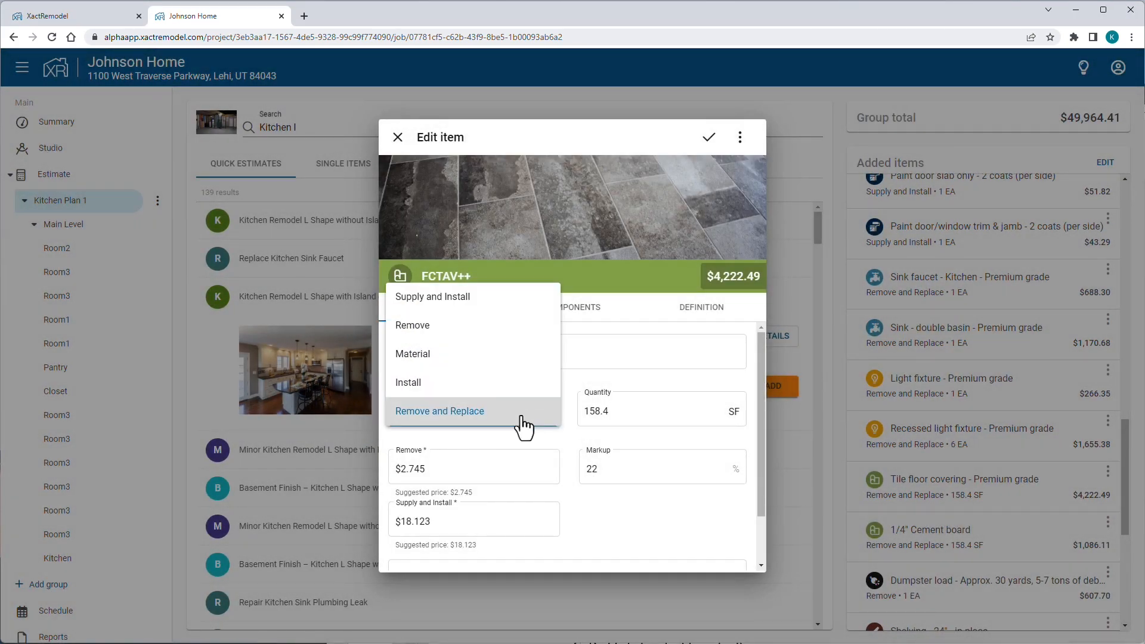
pyautogui.click(497, 338)
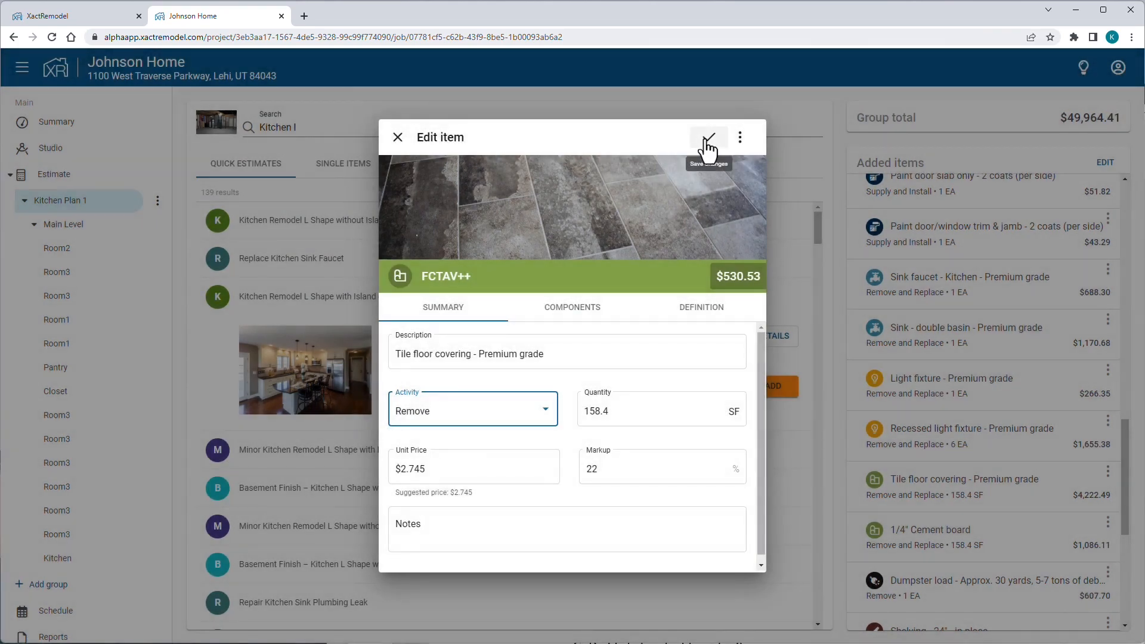
pyautogui.click(708, 138)
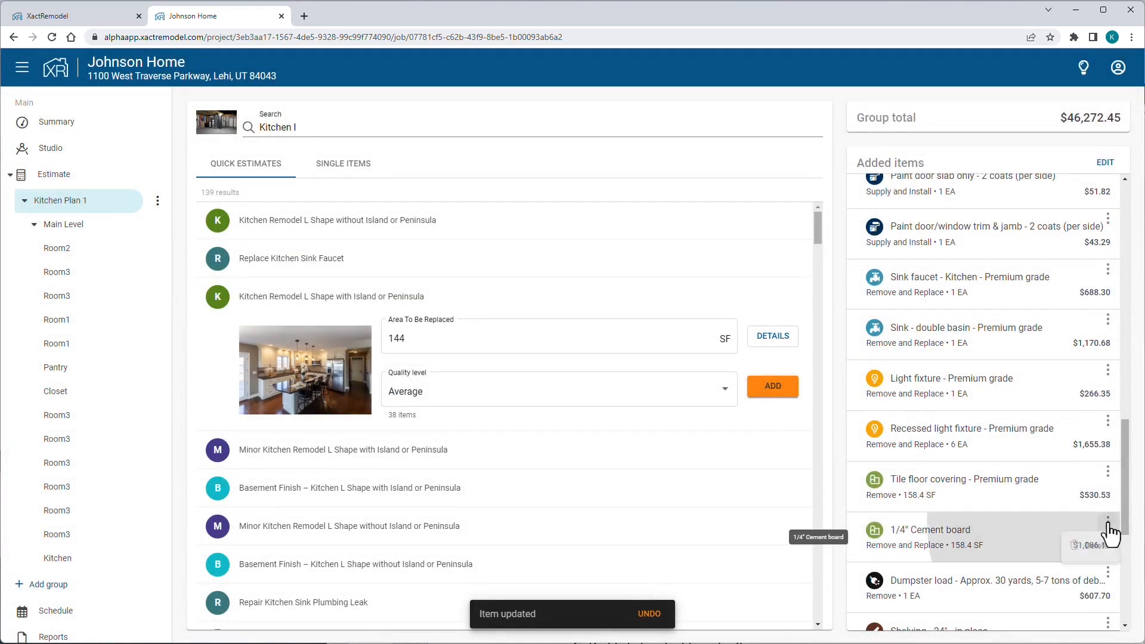
# - Delete the 1/4" Cement board, Shelving - 24" and Seal & paint wood shelving items from the added items
pyautogui.click(1107, 524)
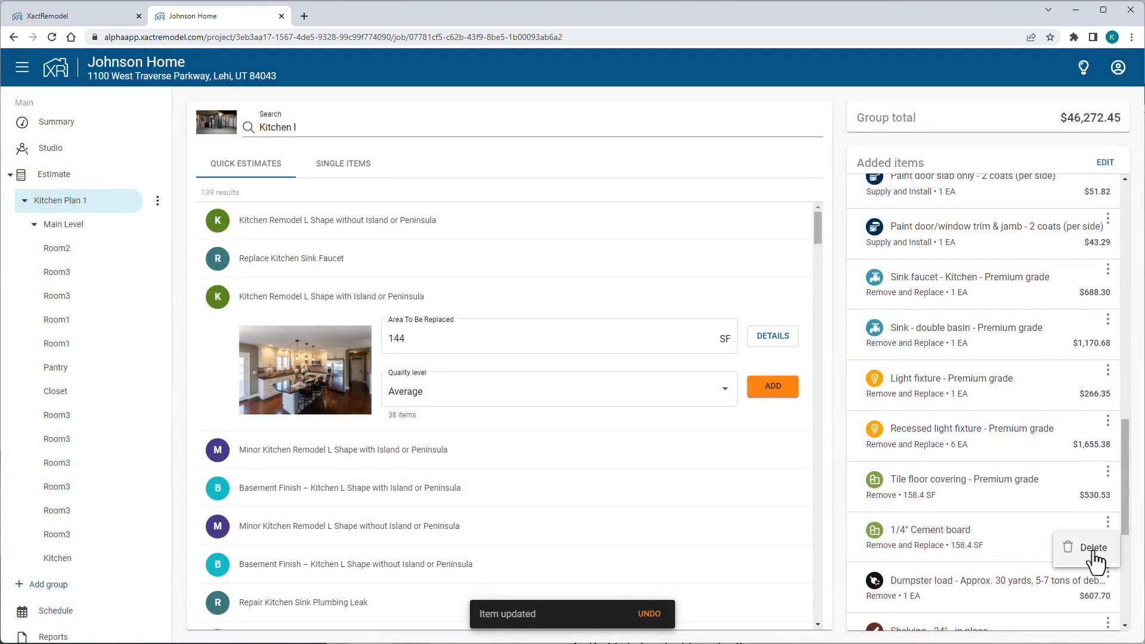
pyautogui.click(1095, 547)
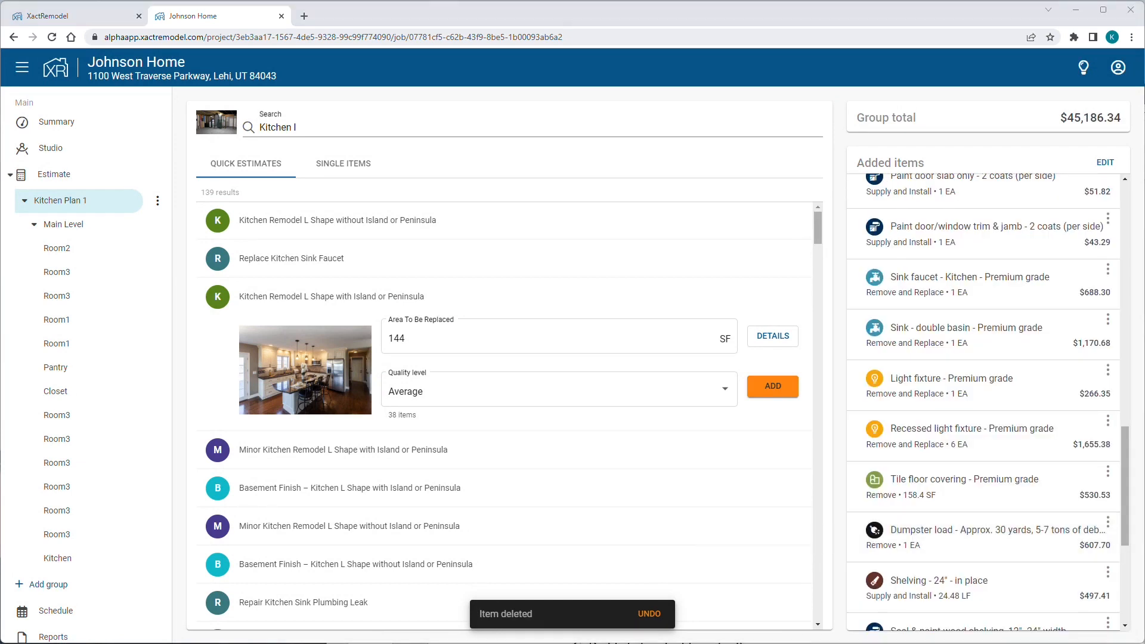
pyautogui.moveTo(1127, 494); pyautogui.dragTo(1132, 528)
pyautogui.click(1107, 453)
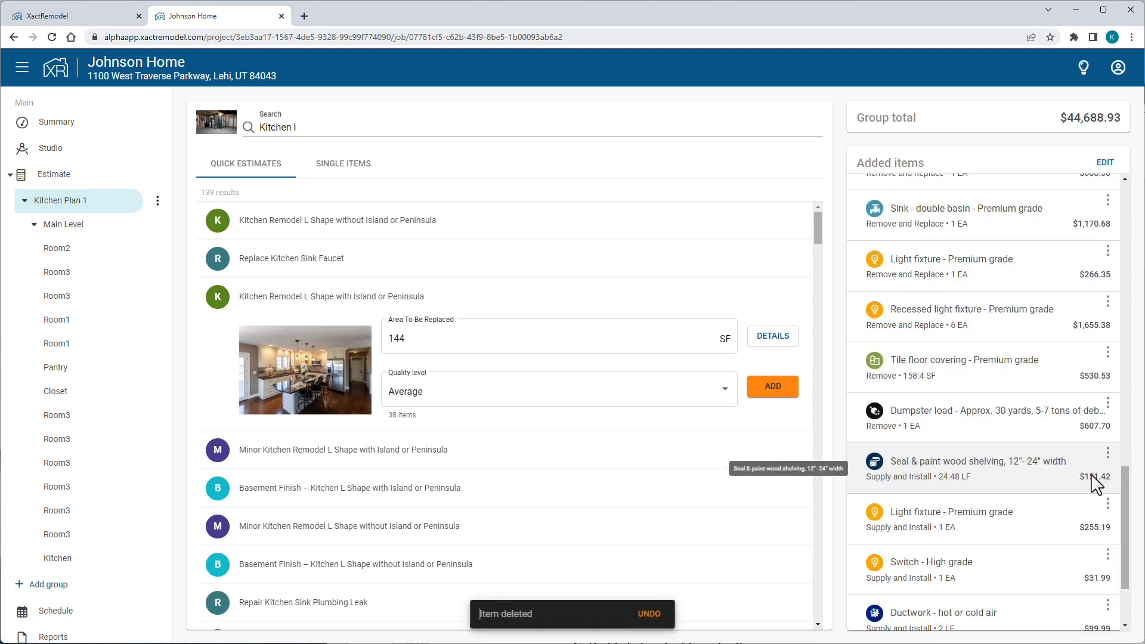
pyautogui.click(1108, 453)
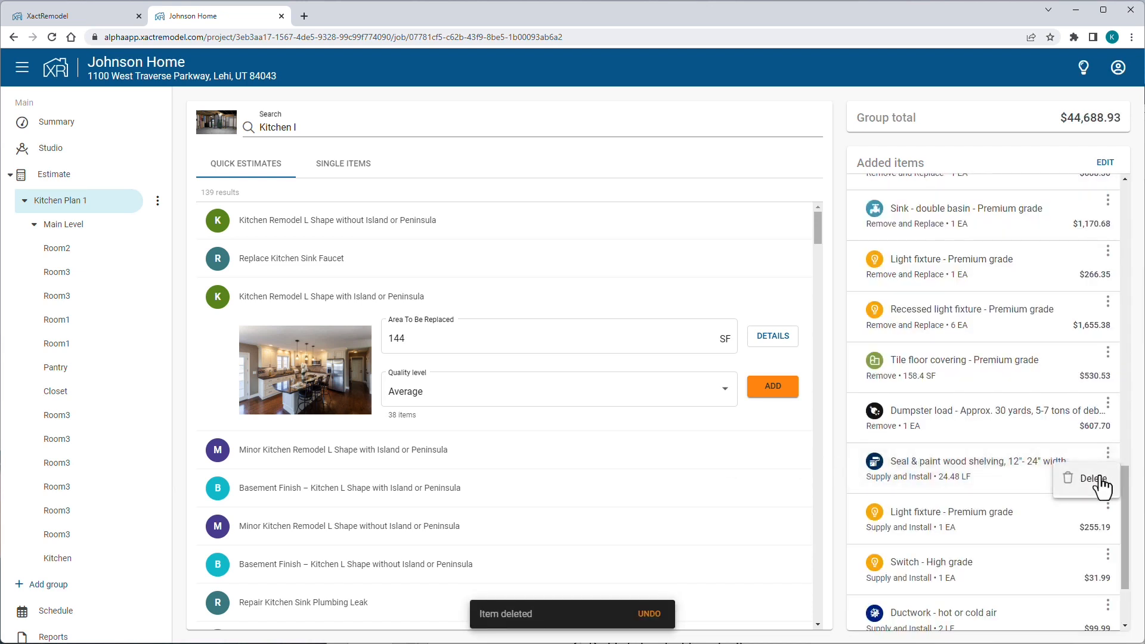
pyautogui.click(1103, 479)
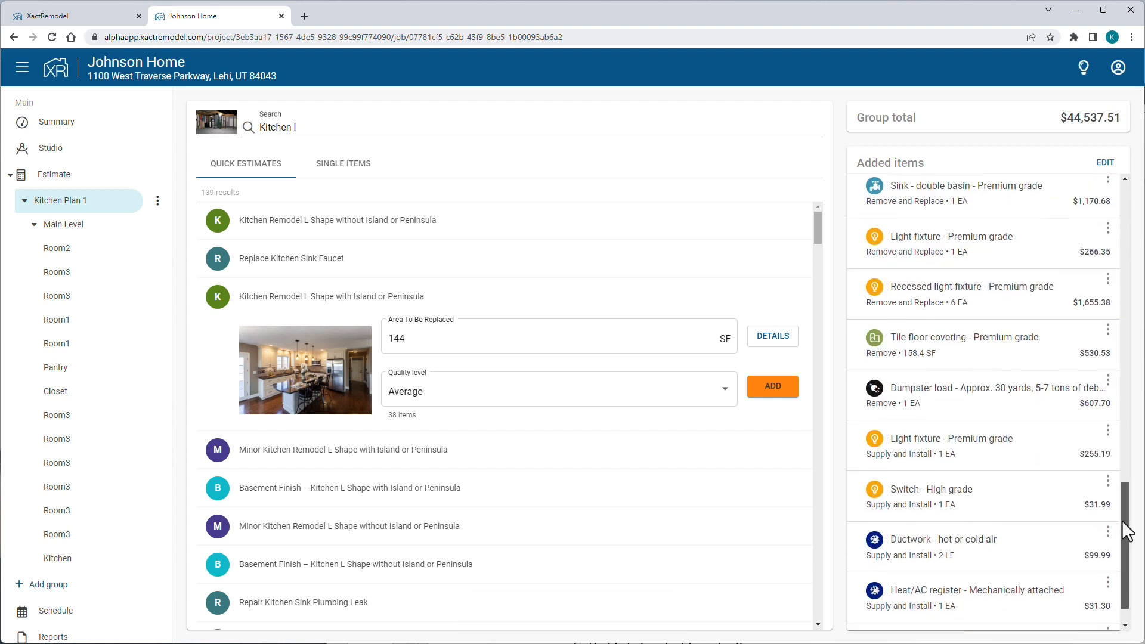
# - Delete the hot or cold air ductwork and the mechanically attached Heat/AC register from the added items
pyautogui.scroll(-1, 1125, 529)
pyautogui.click(1108, 491)
pyautogui.click(1096, 516)
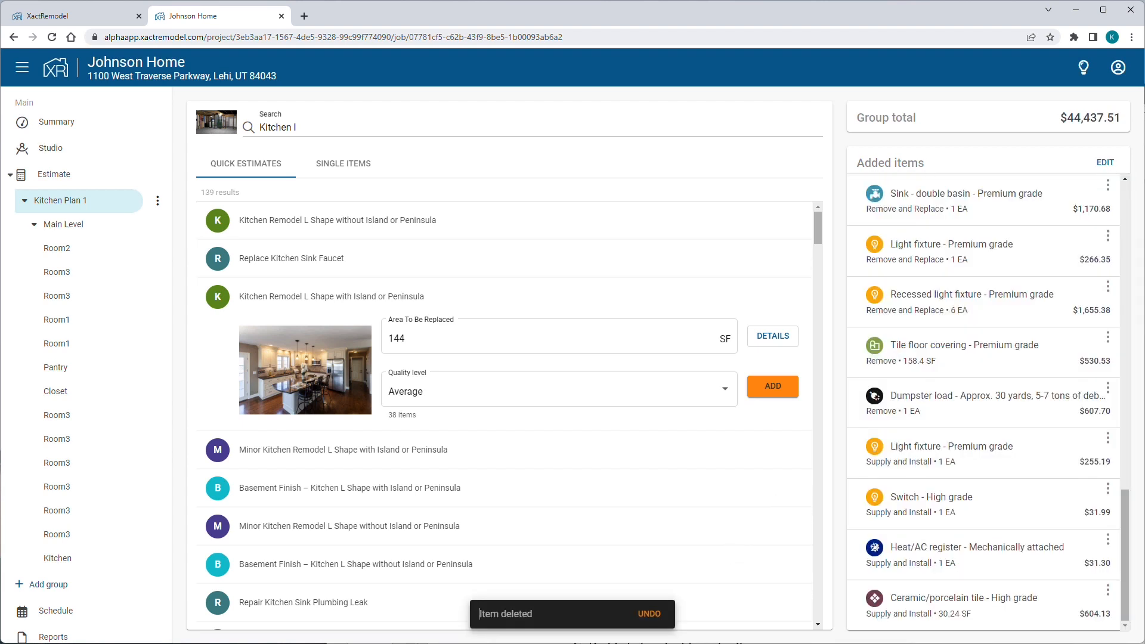
pyautogui.click(471, 643)
pyautogui.click(1108, 539)
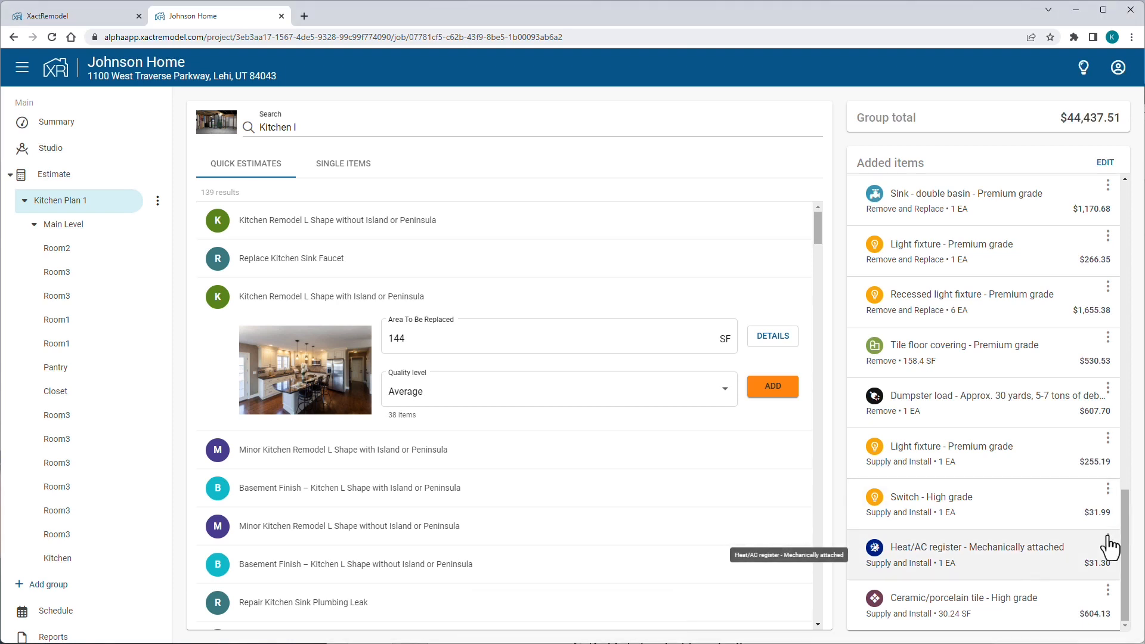
pyautogui.click(1102, 566)
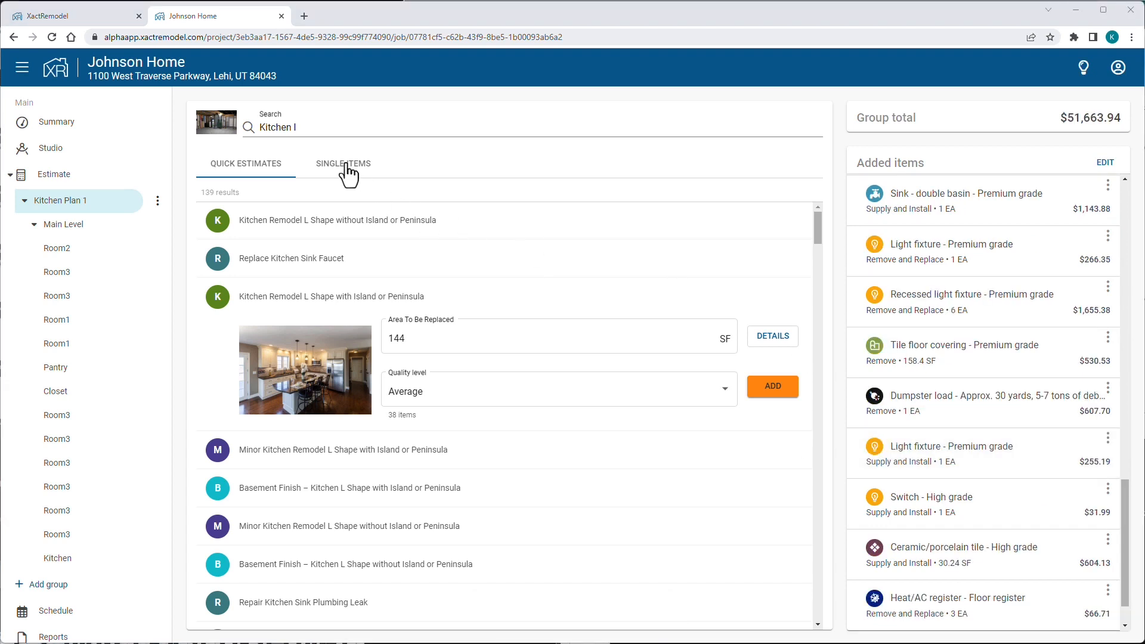
# - Search the single items for "heat register"
pyautogui.click(346, 164)
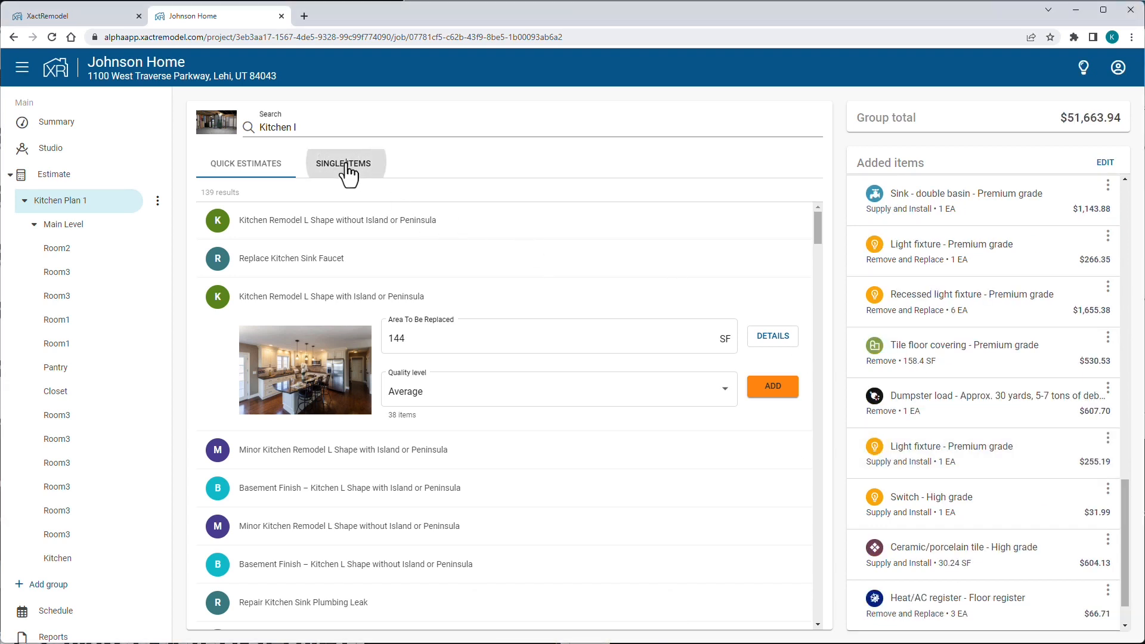
pyautogui.moveTo(305, 127); pyautogui.dragTo(242, 125)
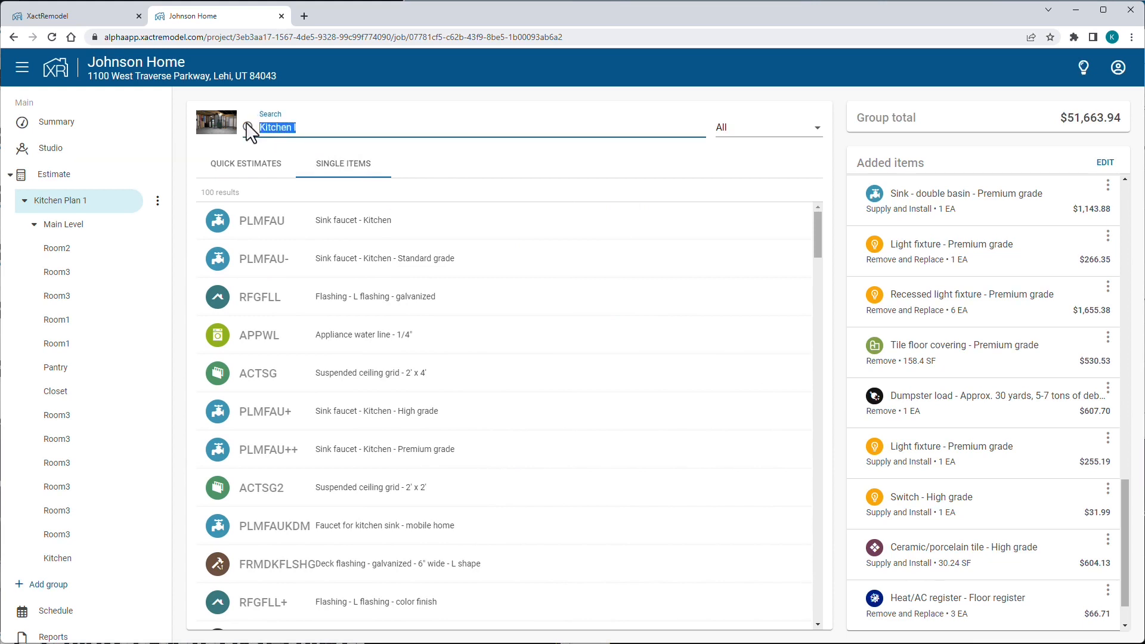
pyautogui.write('heat reg')
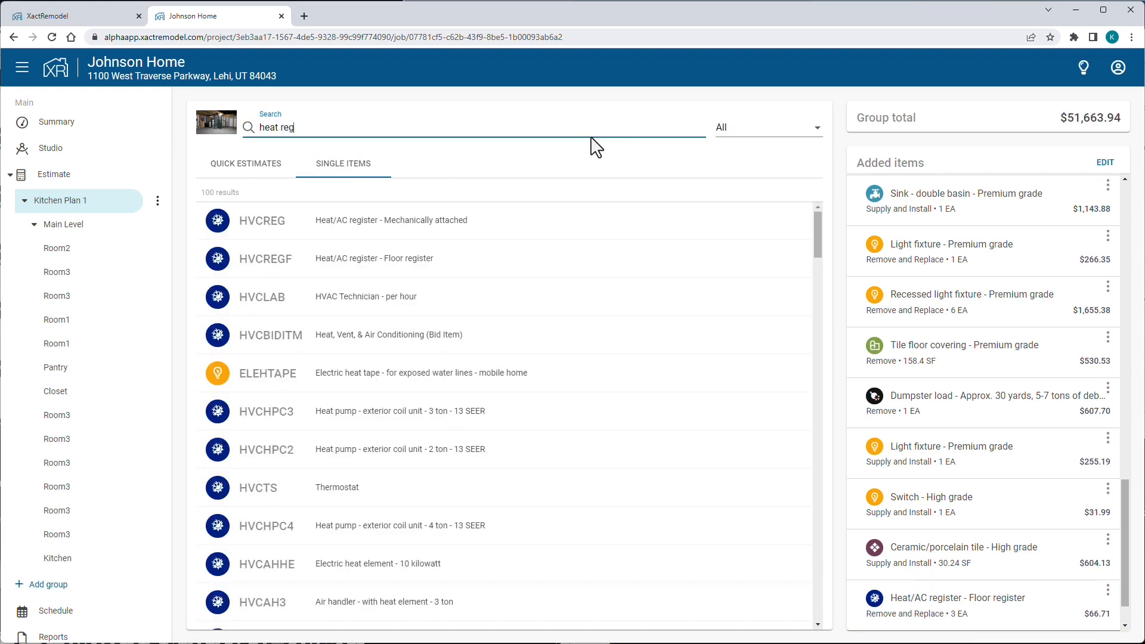
pyautogui.write('ister')
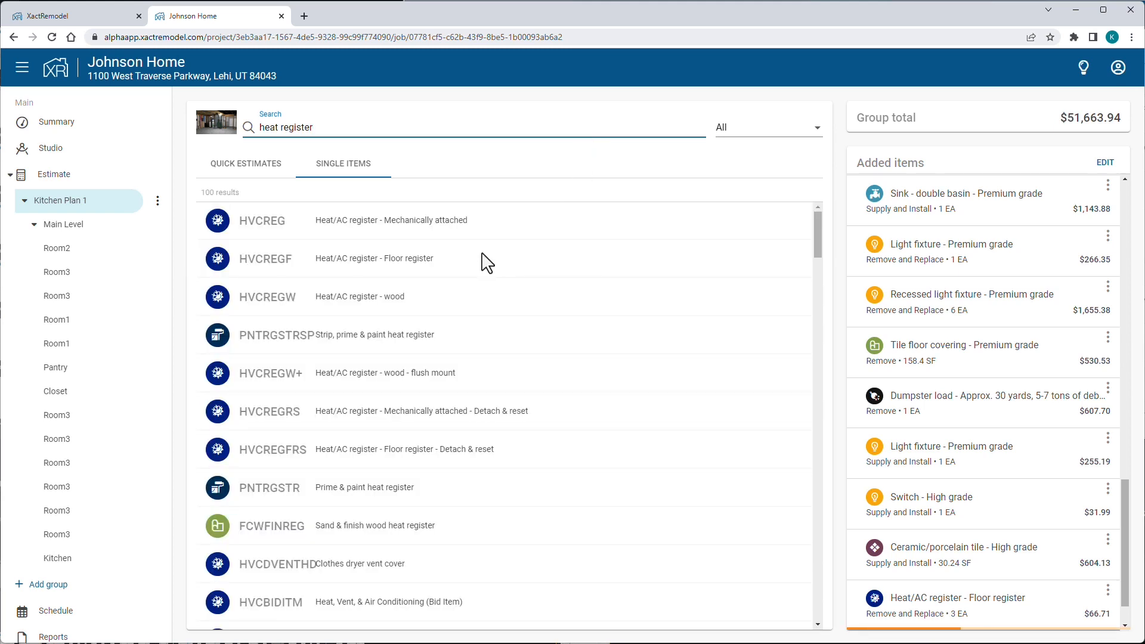
# - Add the Heat/AC register - Floor register item to the estimate with a quantity of 3 EA
pyautogui.click(440, 267)
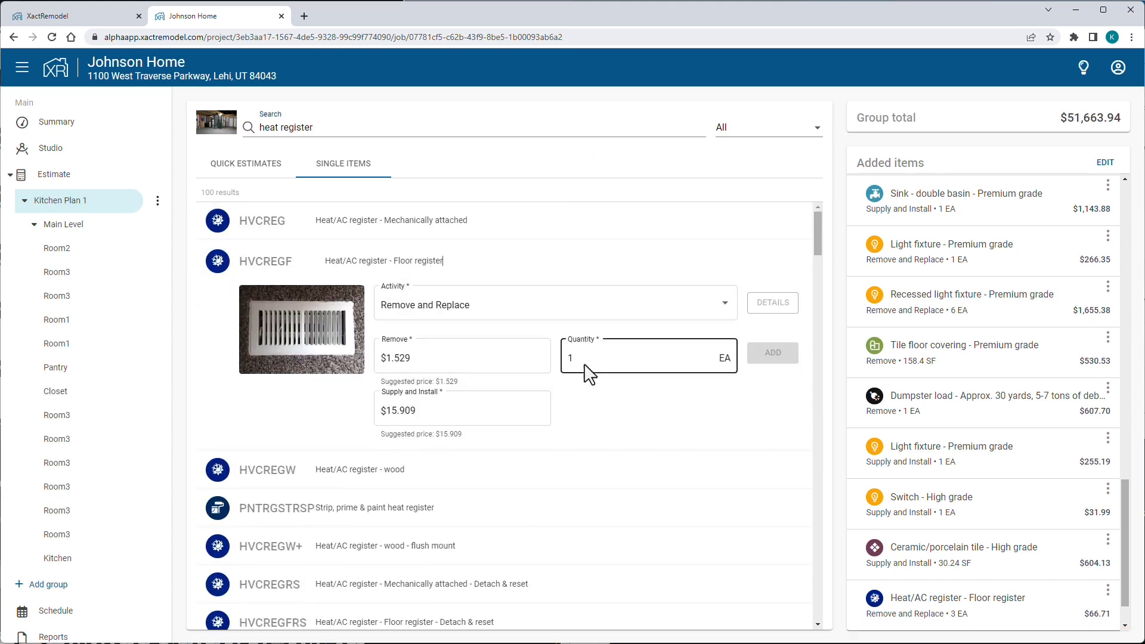
pyautogui.click(584, 363)
pyautogui.moveTo(583, 362); pyautogui.dragTo(567, 362)
pyautogui.write('3')
pyautogui.click(772, 353)
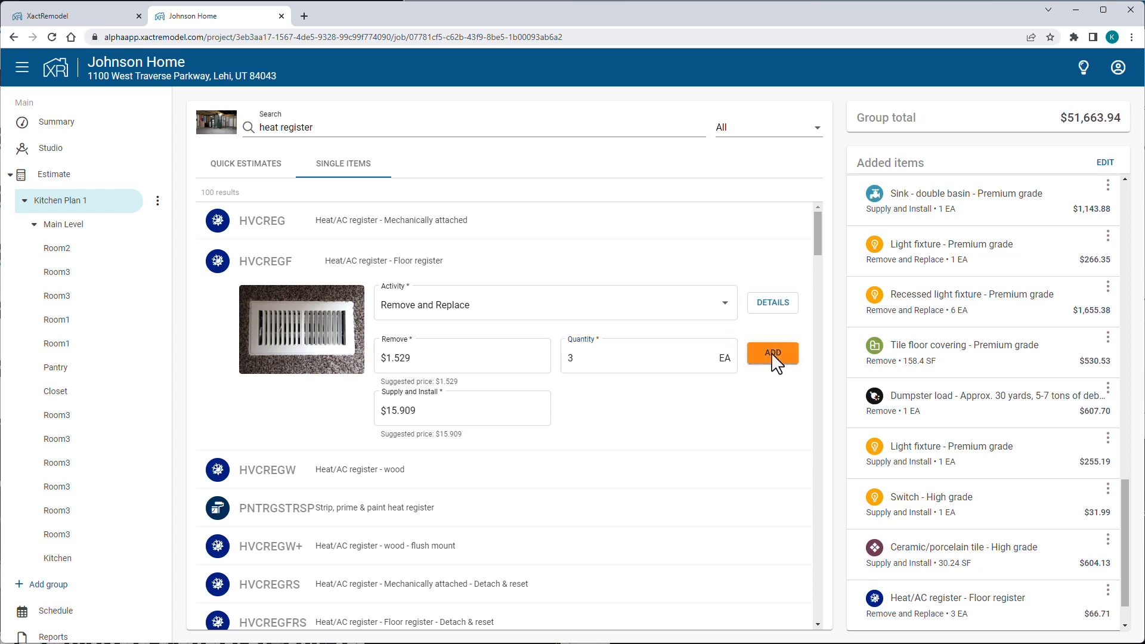
pyautogui.click(772, 353)
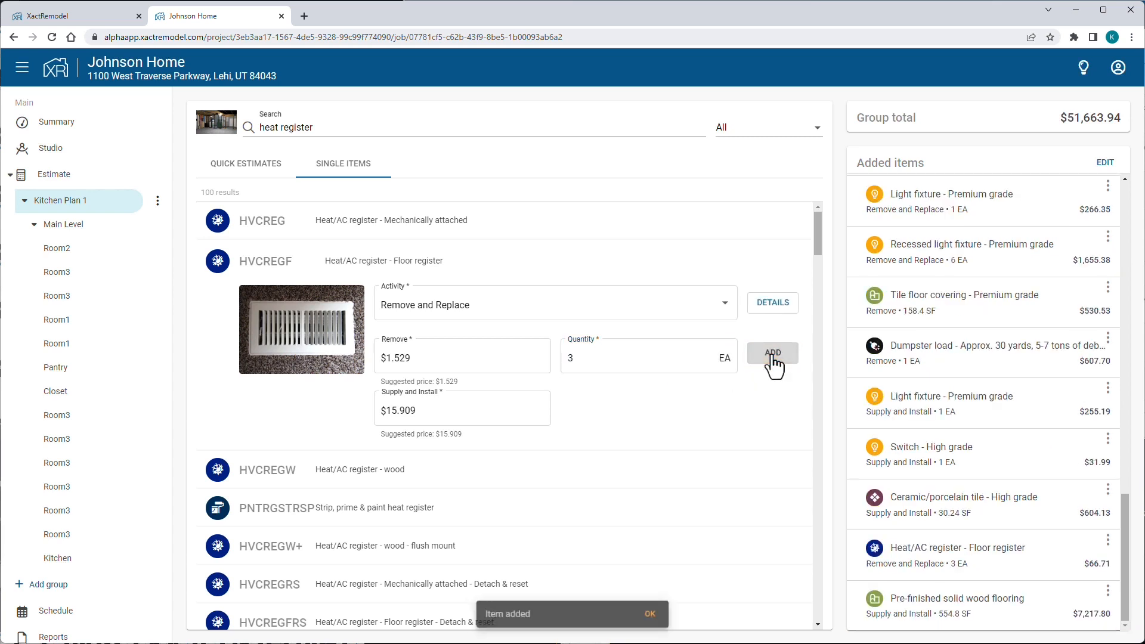
# - Search the single items for "prefinished solid wood flooring" and open the details of the Pre-finished solid wood flooring item
pyautogui.moveTo(319, 126); pyautogui.dragTo(257, 128)
pyautogui.write('pr')
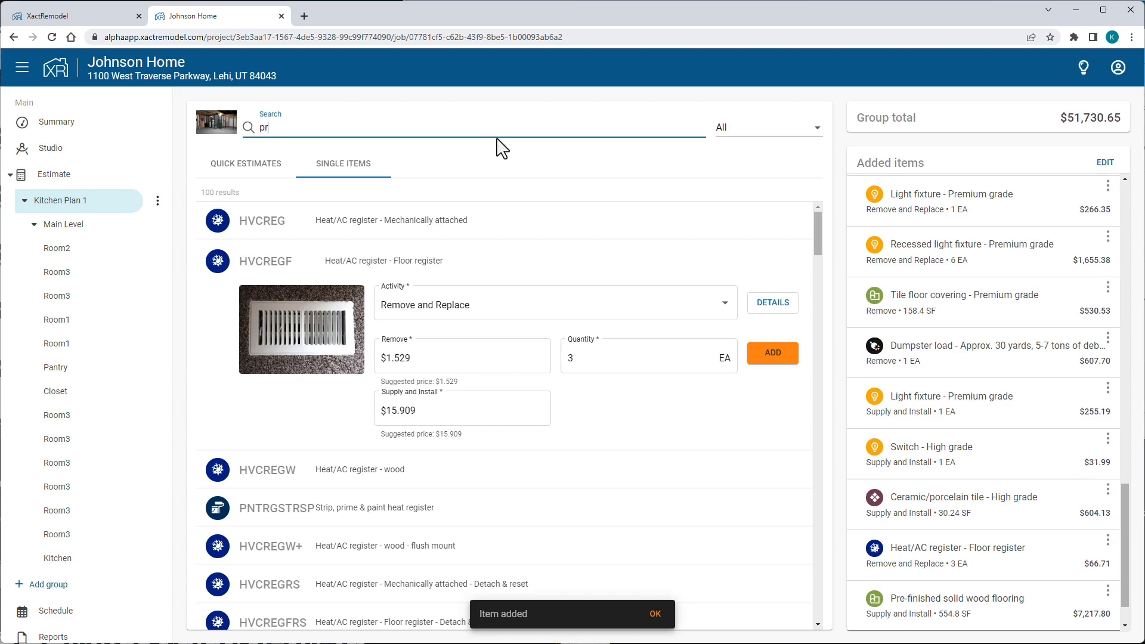
pyautogui.write('efinished solid wood floorin')
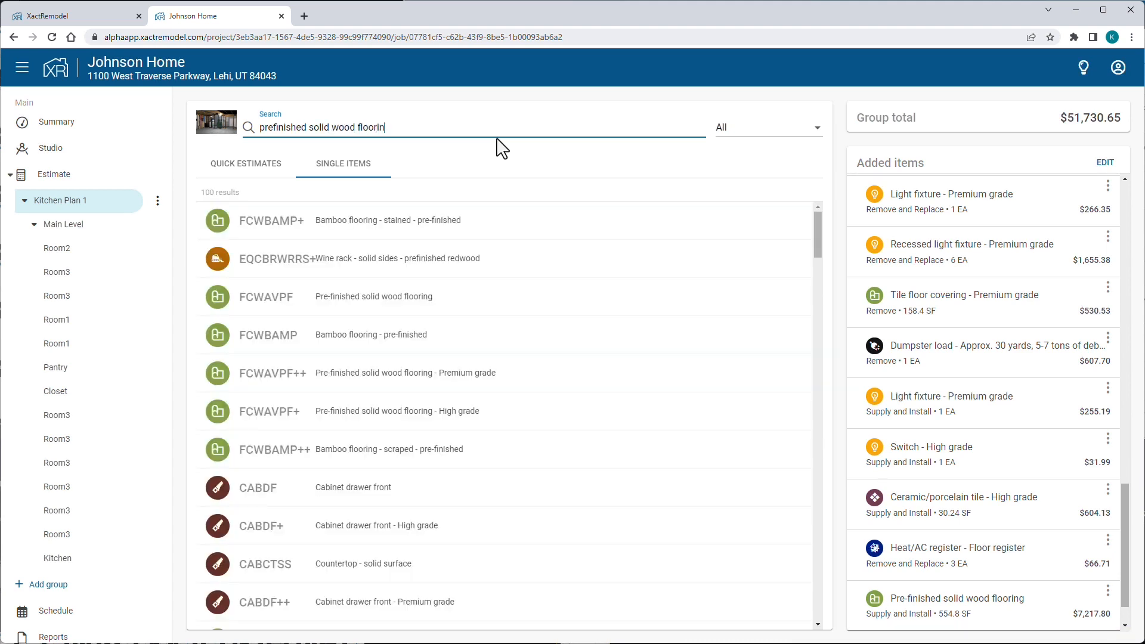
pyautogui.write('g')
pyautogui.click(412, 227)
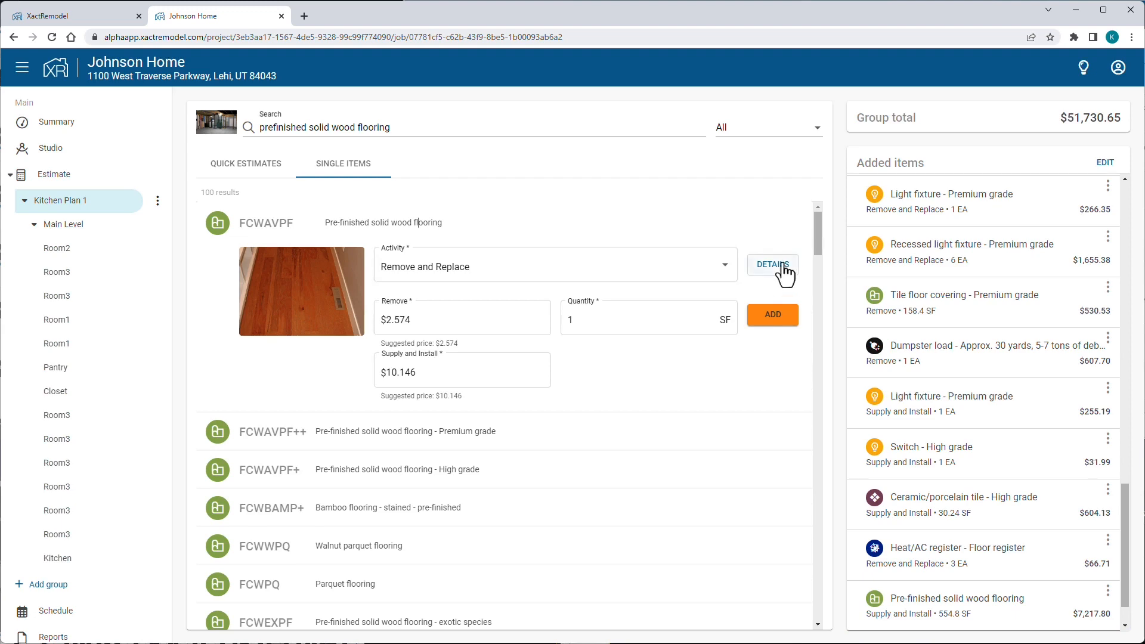
pyautogui.click(782, 268)
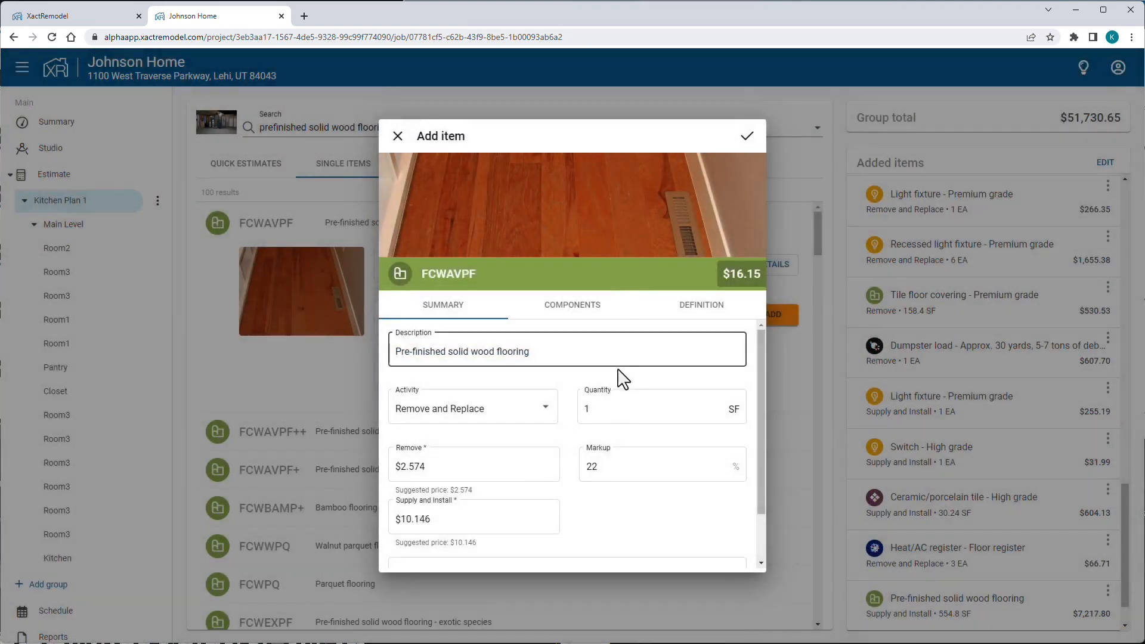
# - Set the wood flooring item's activity to Supply and Install and enter the variable F as its quantity
pyautogui.click(539, 409)
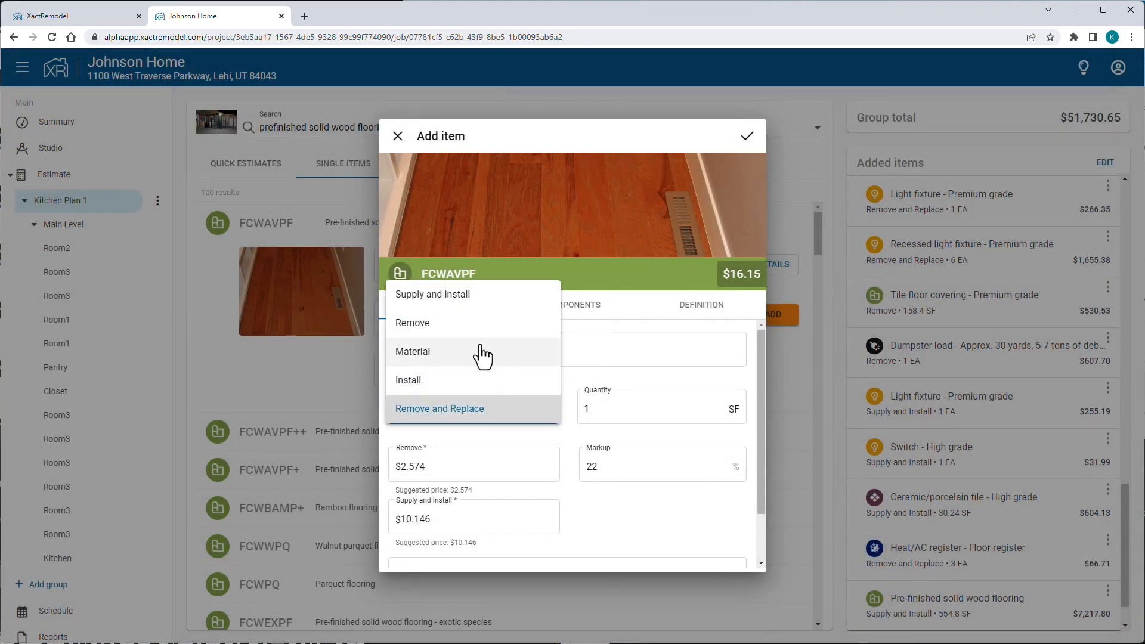
pyautogui.click(462, 311)
pyautogui.click(618, 412)
pyautogui.write('F')
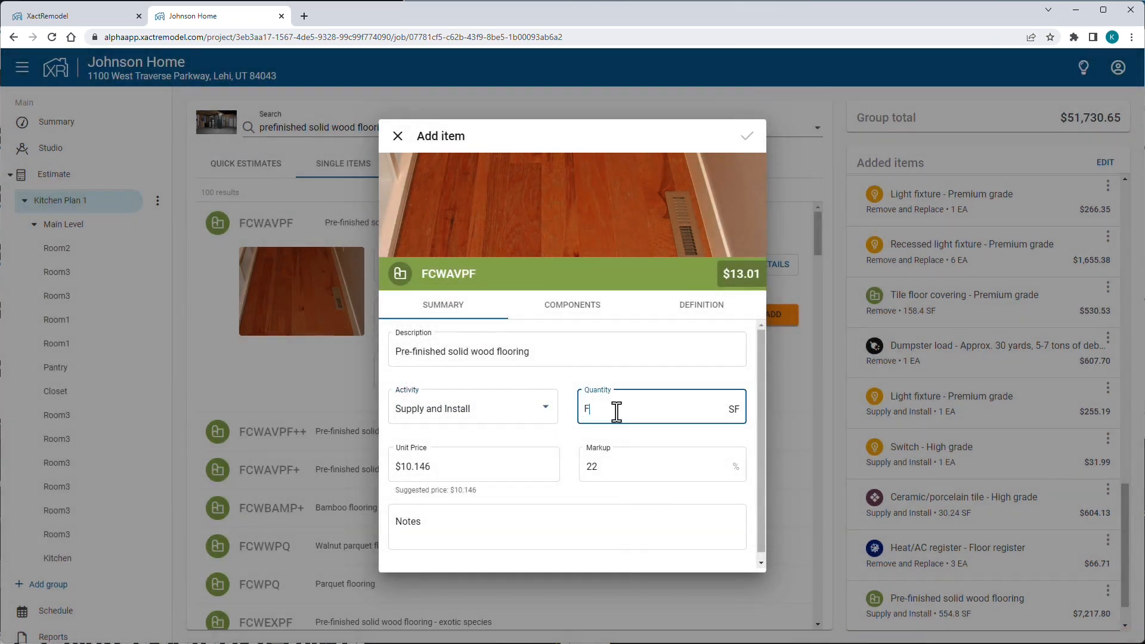
pyautogui.moveTo(585, 411); pyautogui.dragTo(686, 409)
# - Set the unit price of the Pre-finished solid wood flooring material component to 4.10 and add the item to the group
pyautogui.click(592, 312)
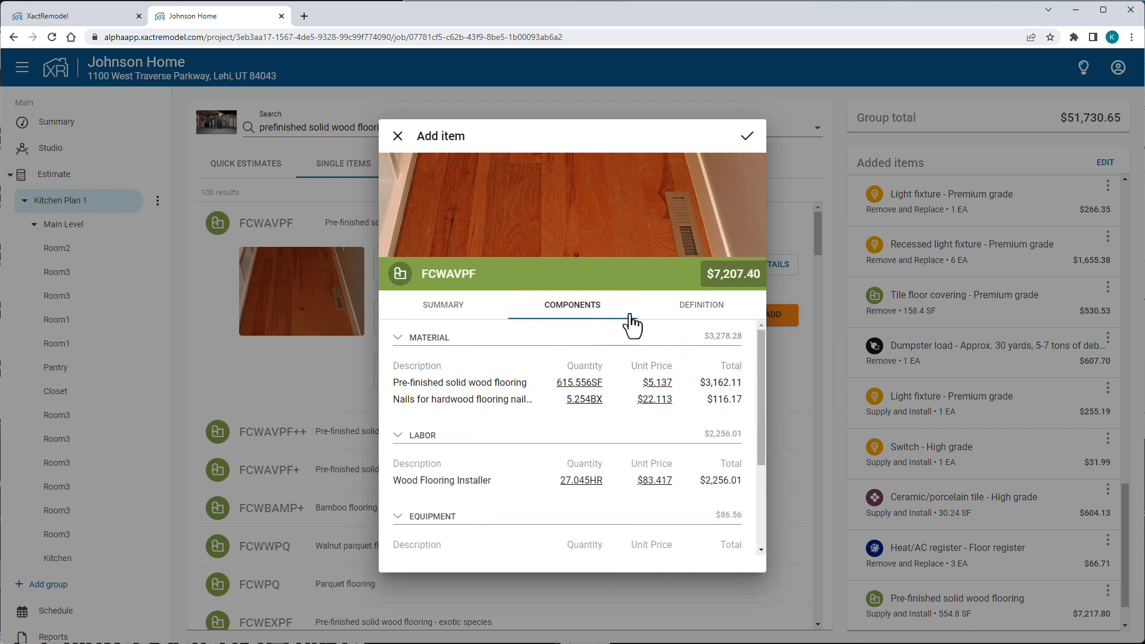
pyautogui.click(663, 385)
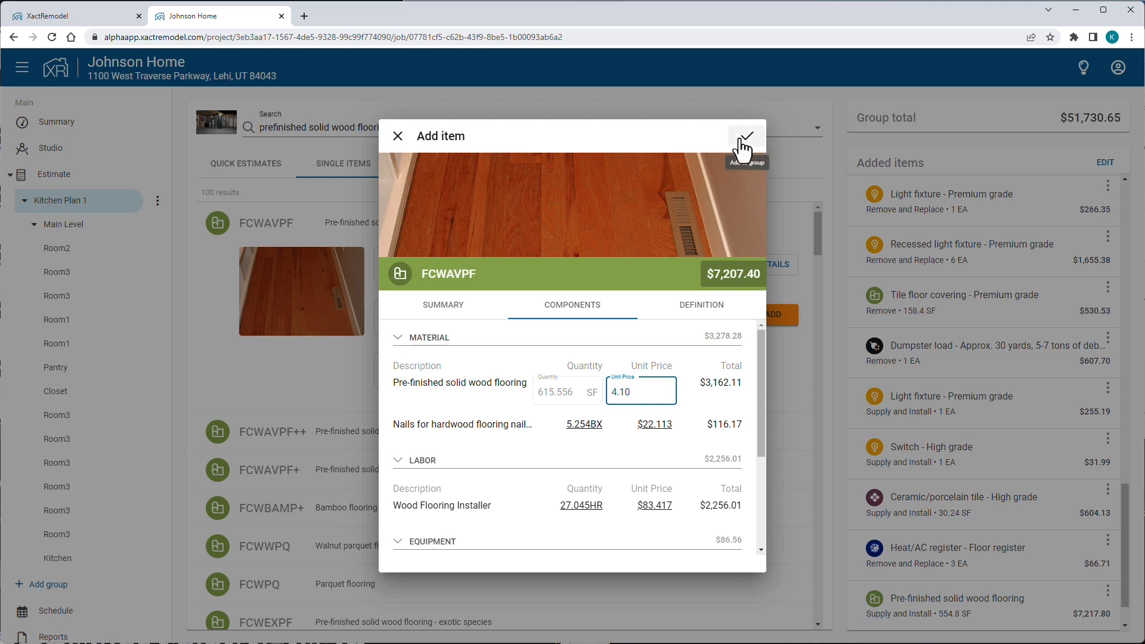
pyautogui.click(745, 139)
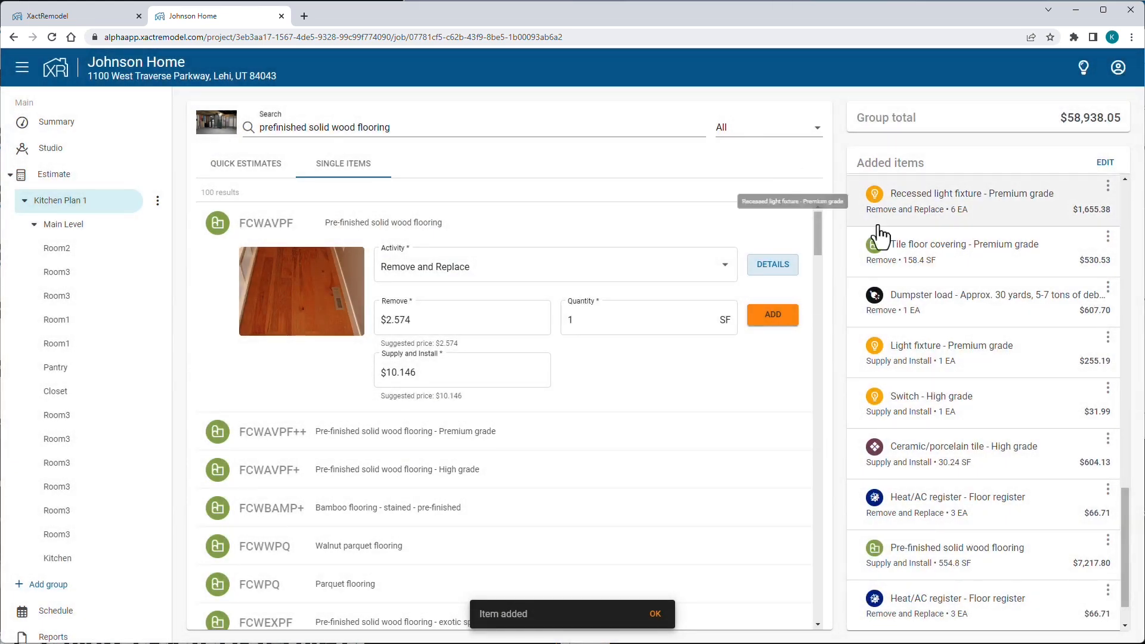
# - Set the activity of the Sink faucet - Kitchen - Premium grade item to Supply and Install and save it
pyautogui.moveTo(1124, 489); pyautogui.dragTo(1129, 447)
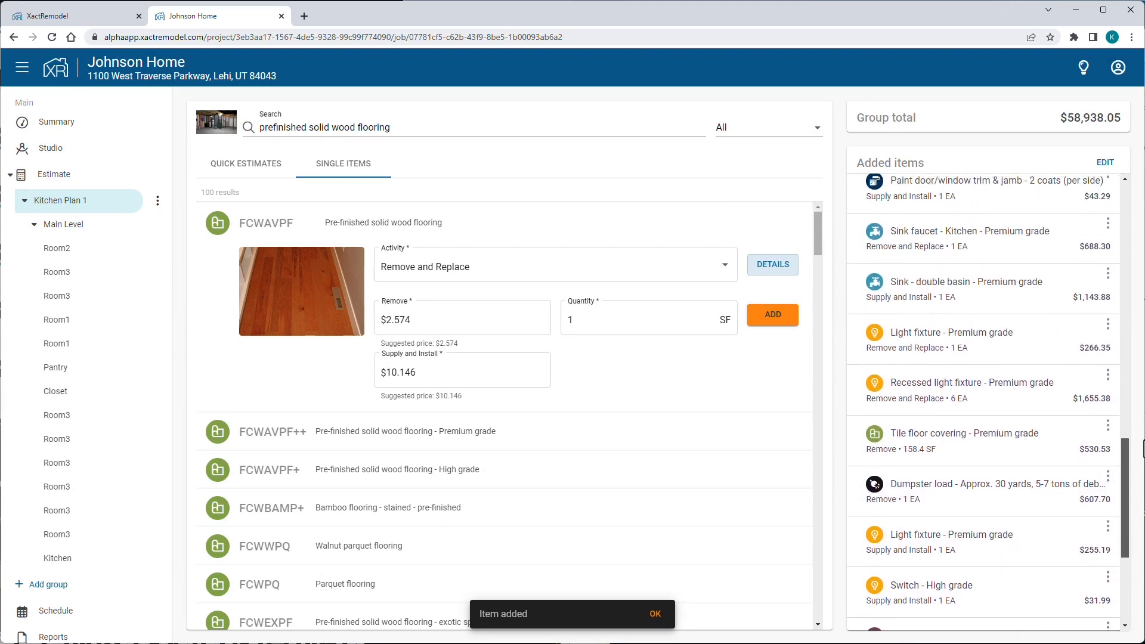
pyautogui.click(913, 245)
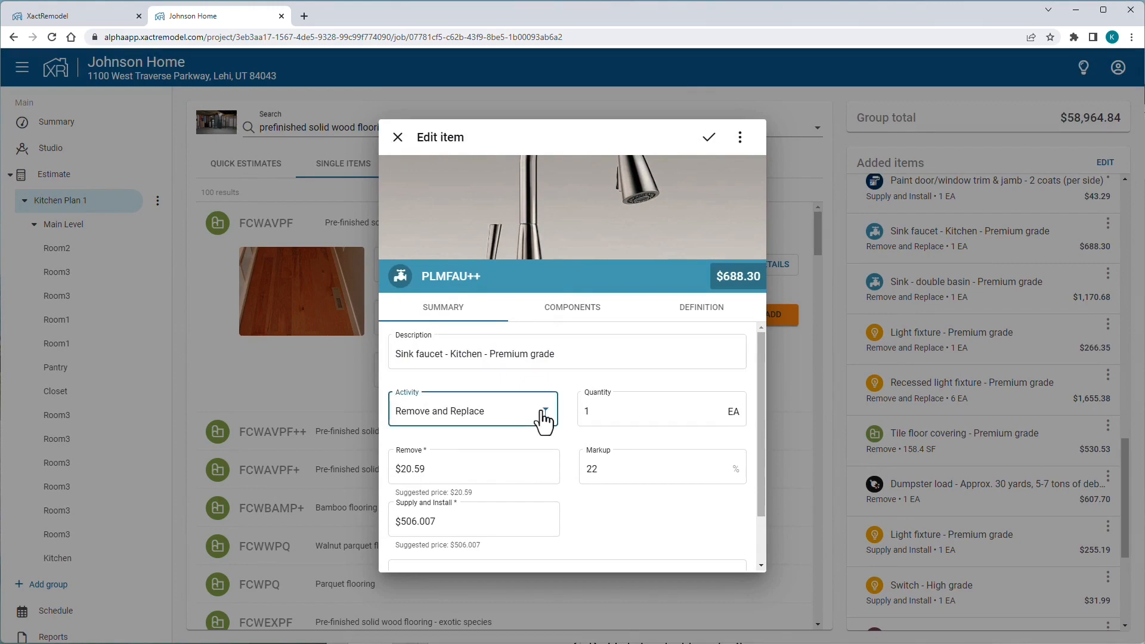
pyautogui.click(543, 415)
pyautogui.click(485, 291)
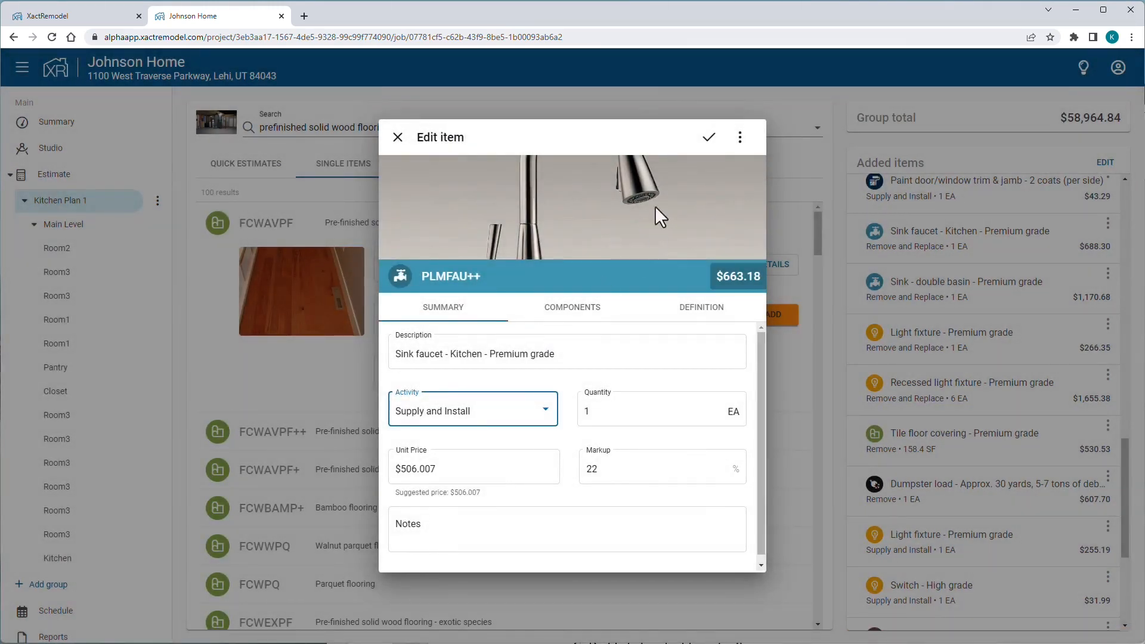
pyautogui.click(710, 138)
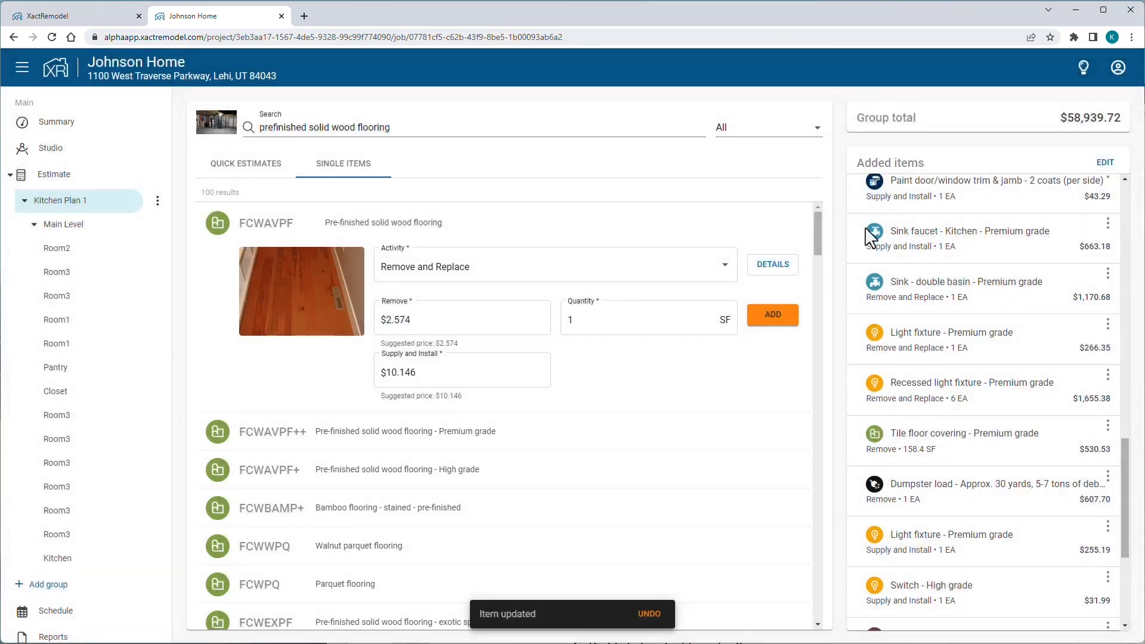
# - Set the activity of the Sink - double basin - Premium grade item to Supply and Install and save it
pyautogui.click(925, 289)
pyautogui.click(546, 418)
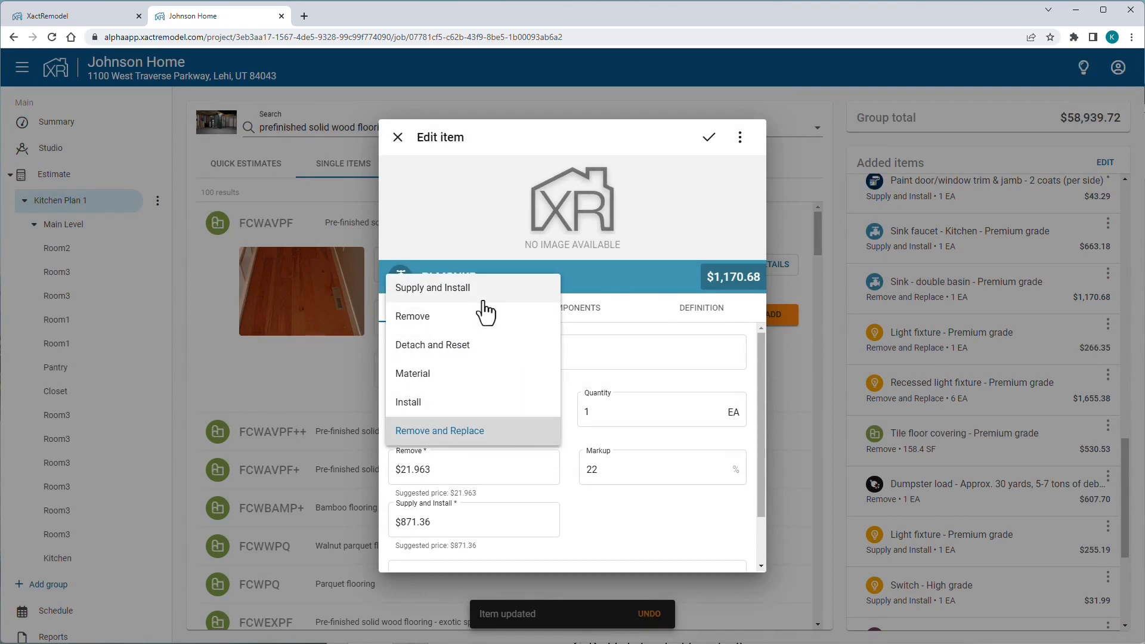
pyautogui.click(482, 290)
pyautogui.click(713, 143)
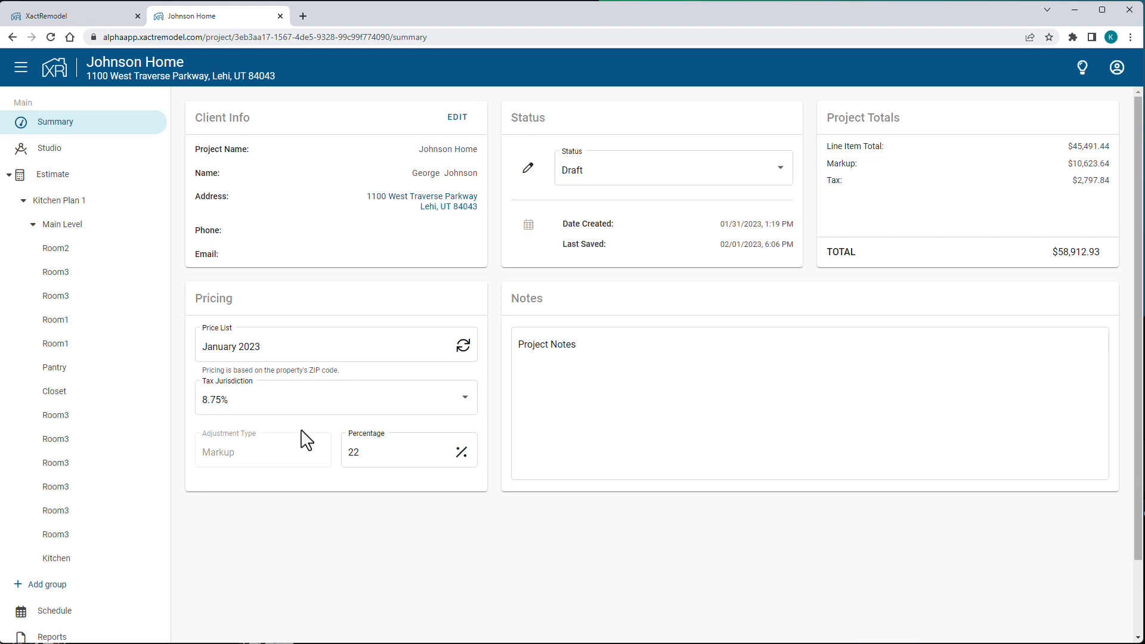
# - Set the project's markup percentage to 18 and apply the adjustment with the option to update all prices
pyautogui.click(376, 452)
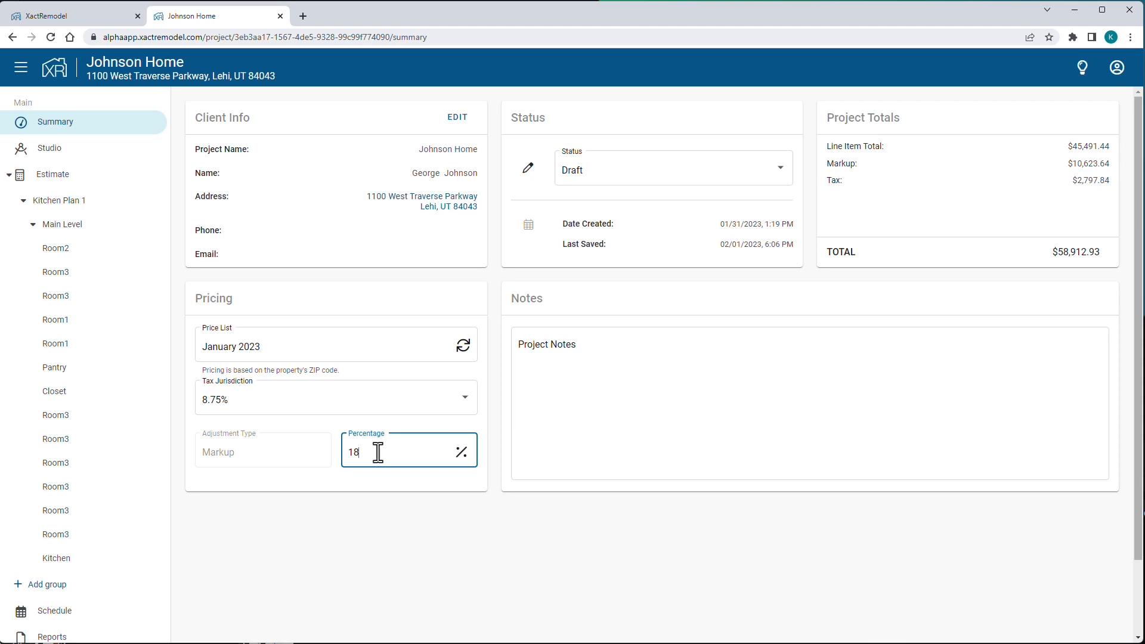
pyautogui.press('Return')
pyautogui.click(467, 355)
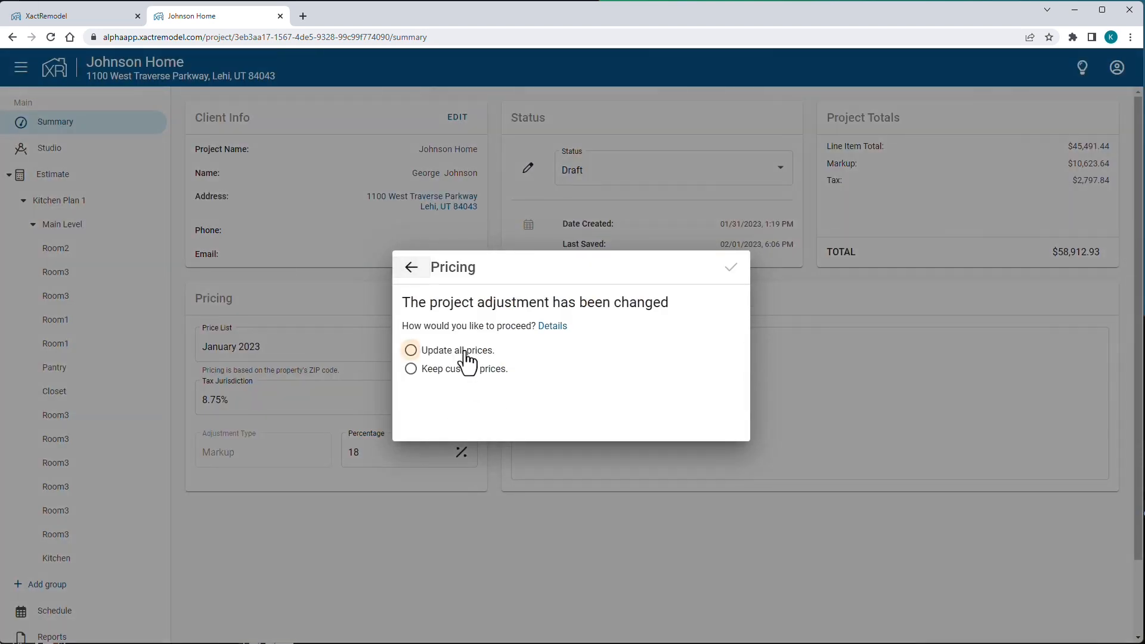
pyautogui.click(729, 270)
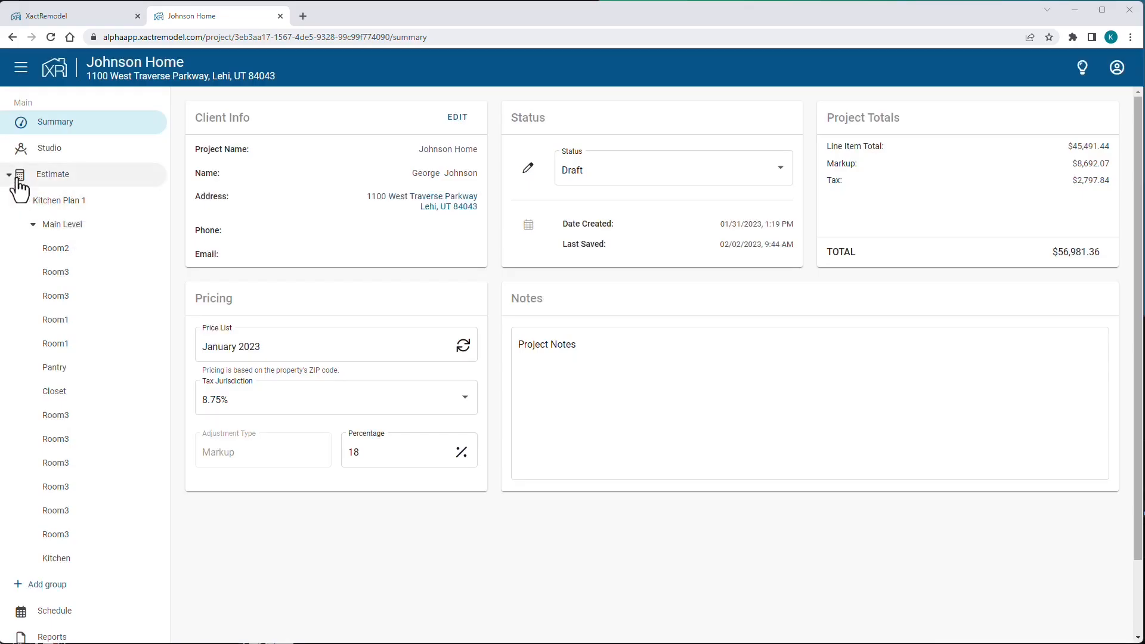
# - Open the project's Proposal report, apply the Separate Sales Tax option, and review the line items in the report
pyautogui.click(16, 179)
pyautogui.click(56, 227)
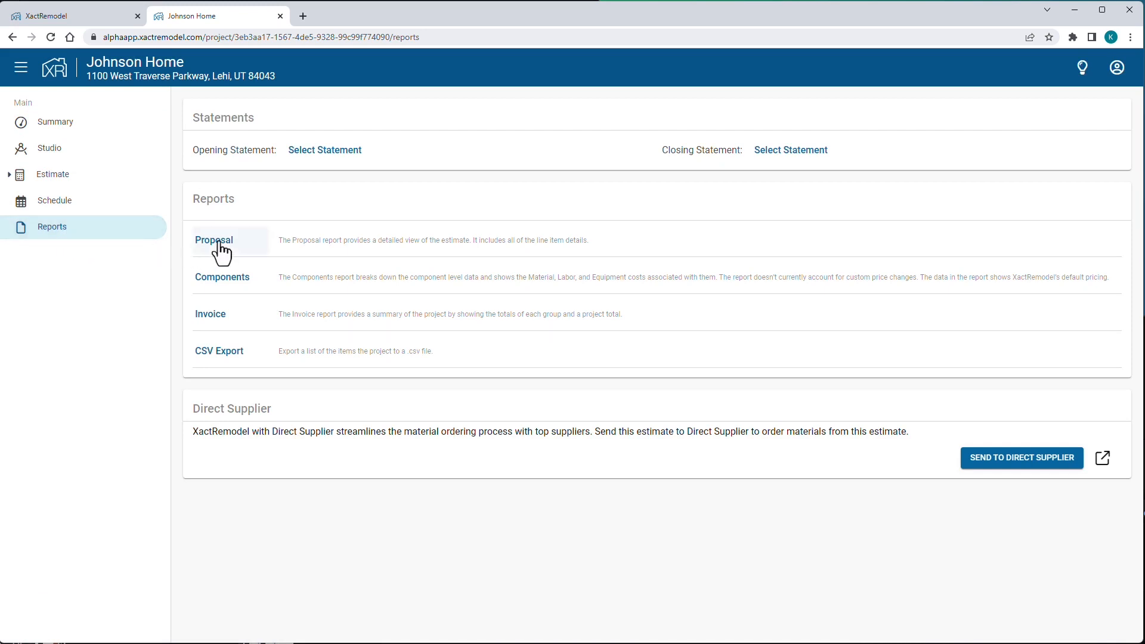
pyautogui.click(220, 244)
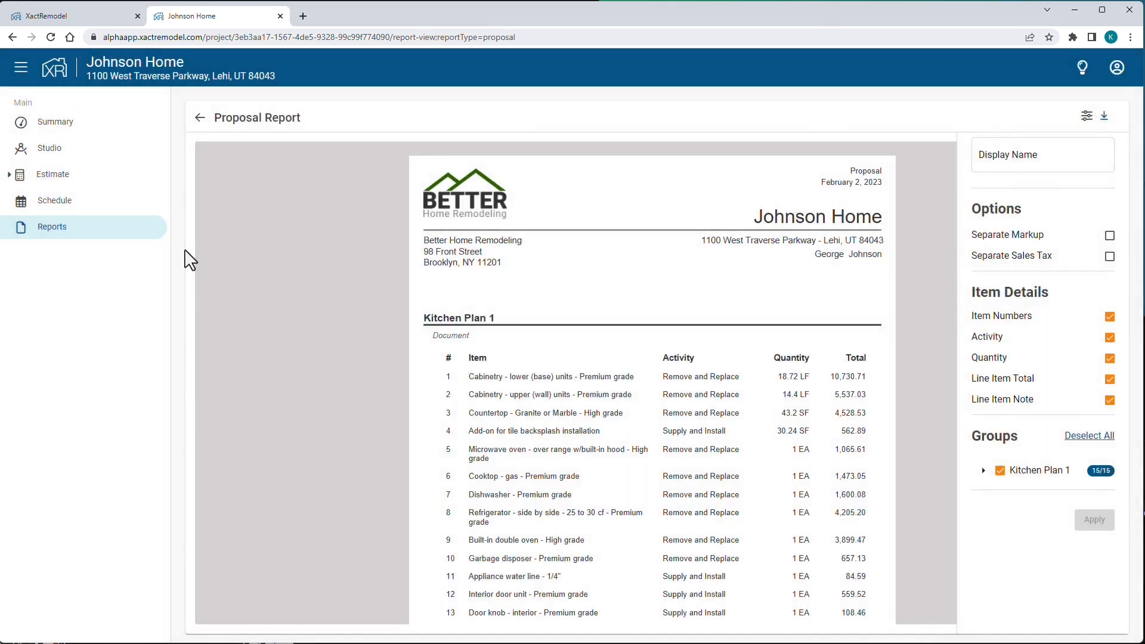
pyautogui.click(1109, 256)
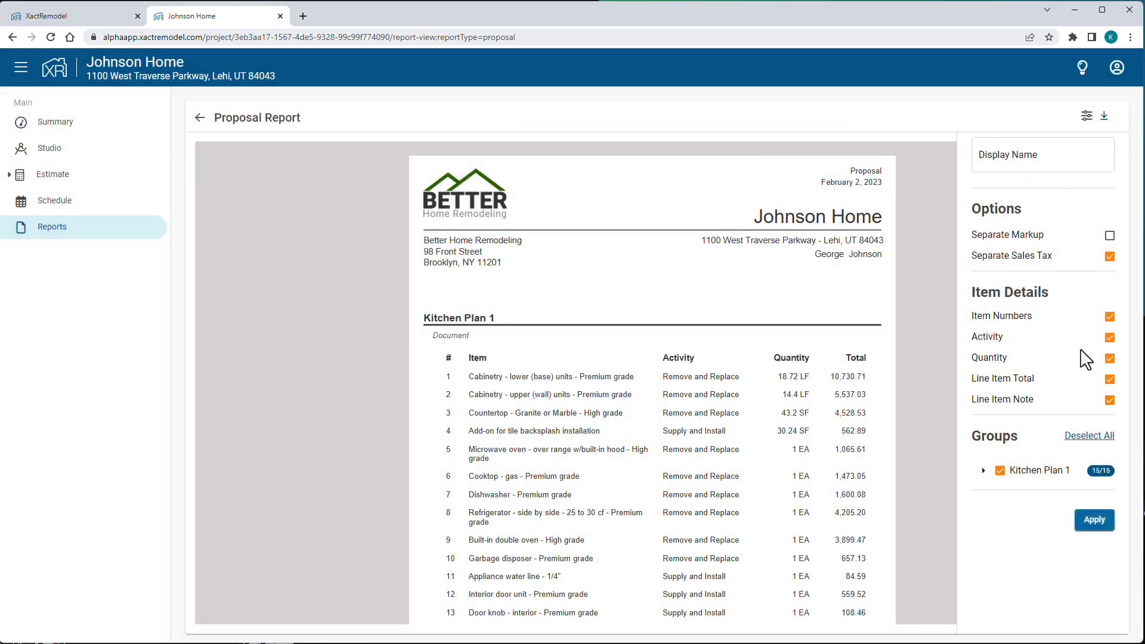
pyautogui.click(1095, 521)
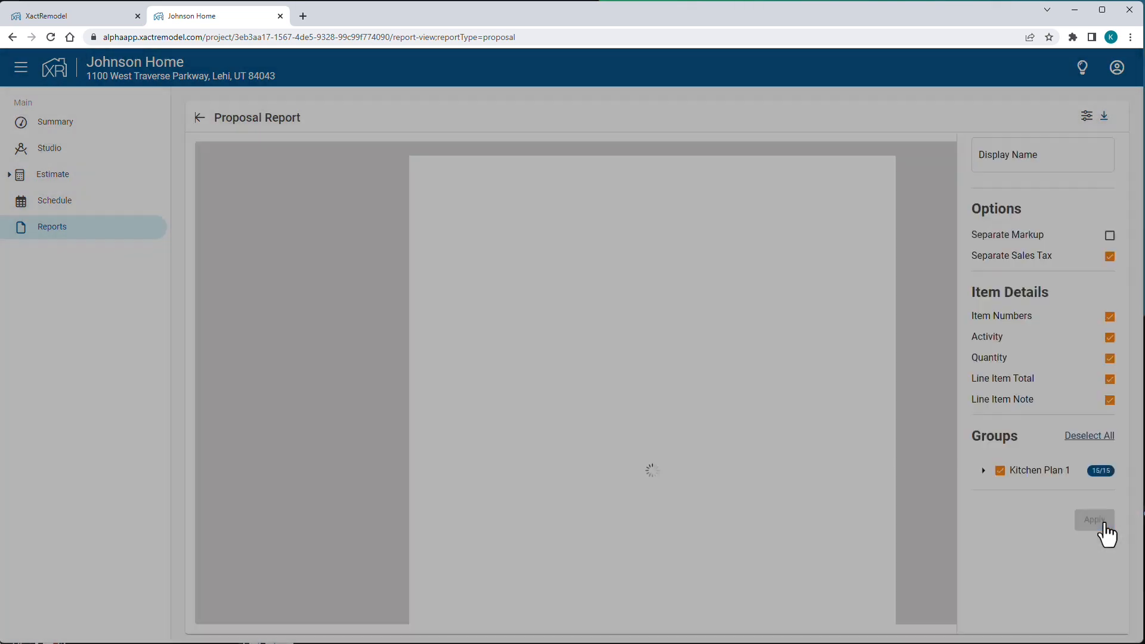
pyautogui.scroll(-3, 850, 353)
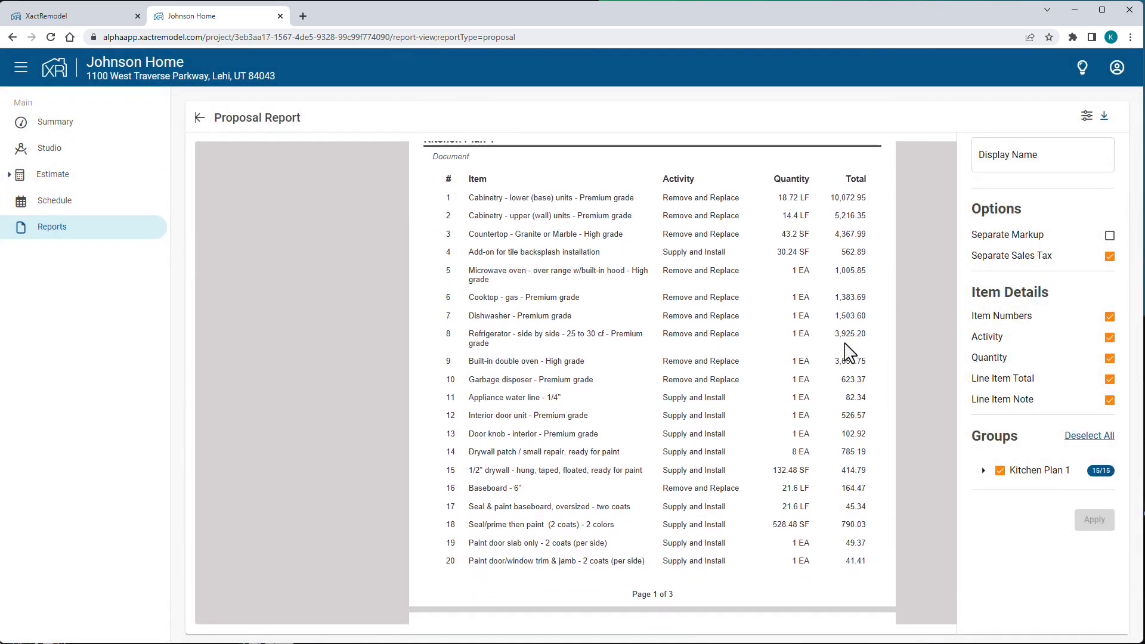
pyautogui.scroll(-2, 850, 353)
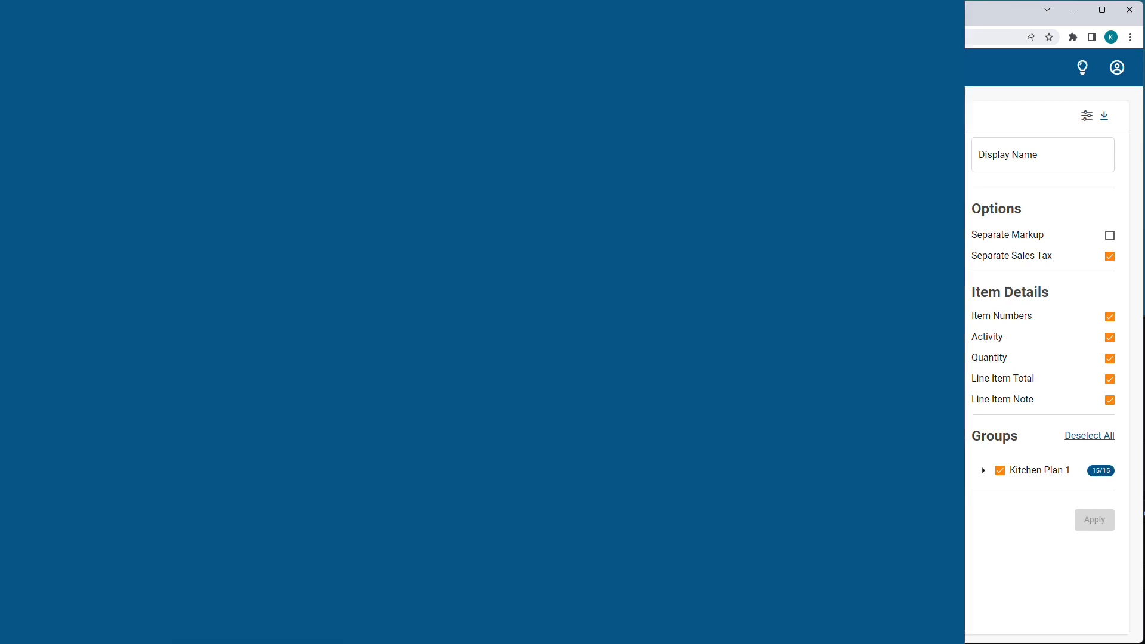